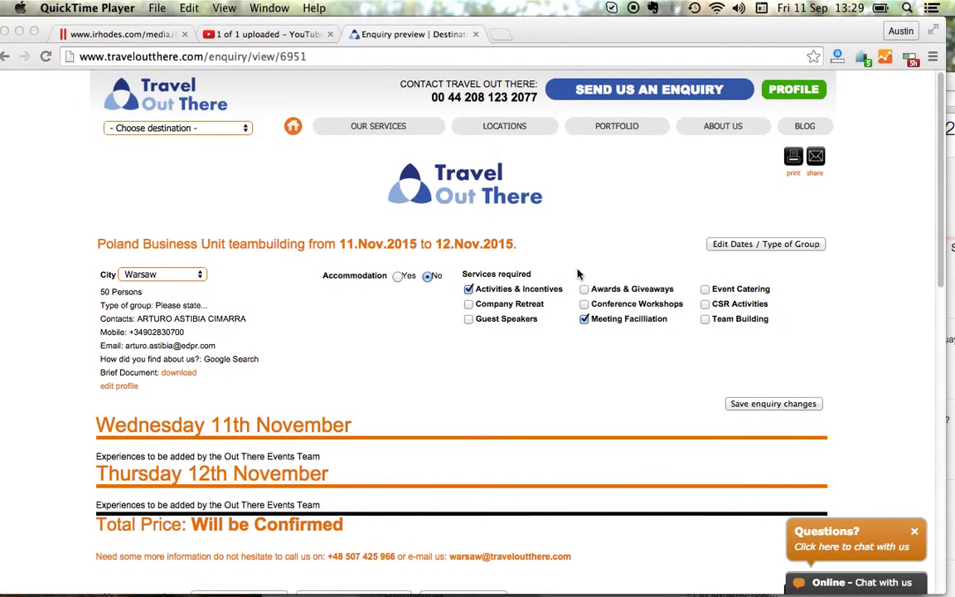
- Review the Poland teambuilding enquiry and open its itinerary editor listing additional experiences
scroll(579, 275, down, 1)
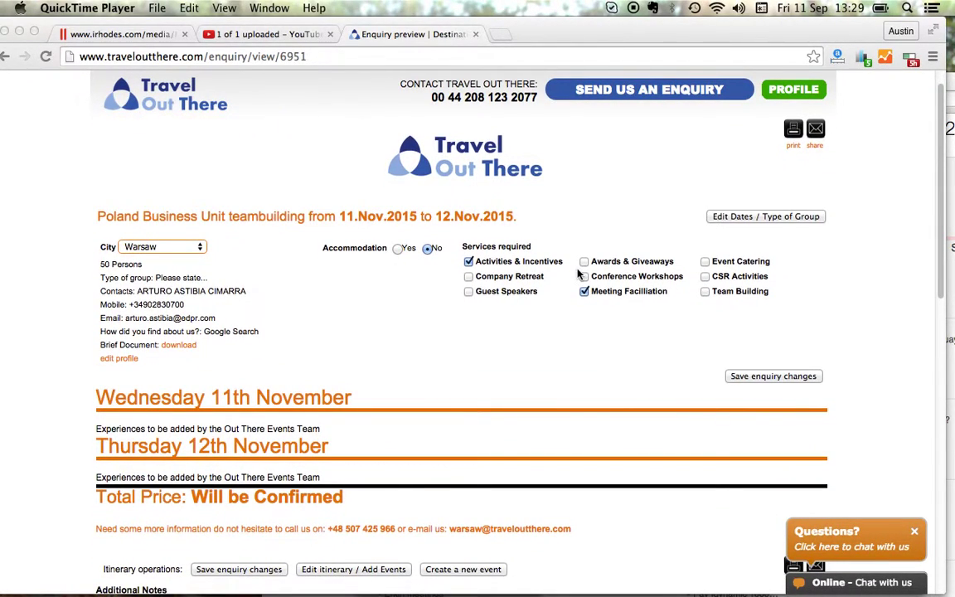
scroll(579, 274, down, 1)
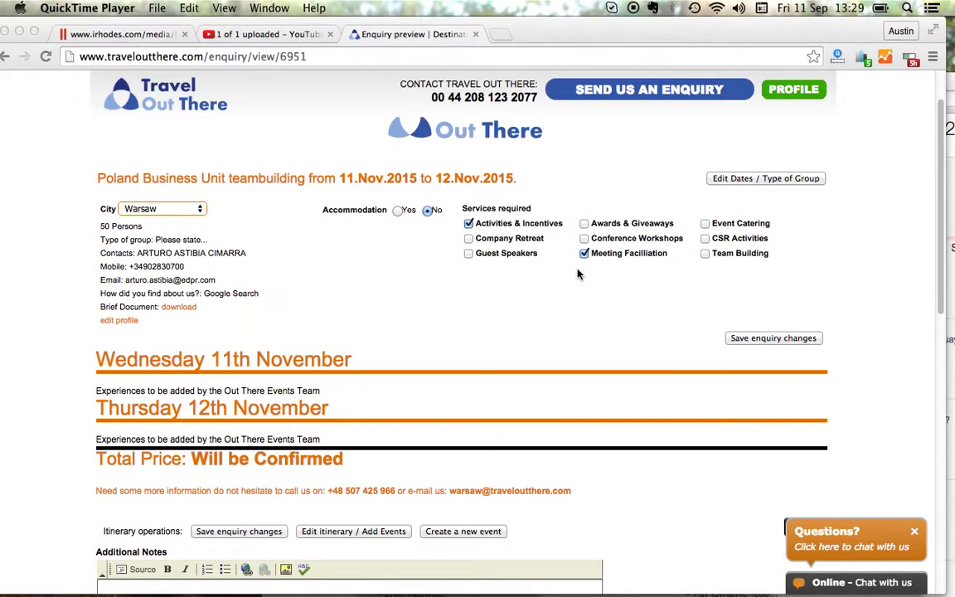
scroll(579, 274, down, 2)
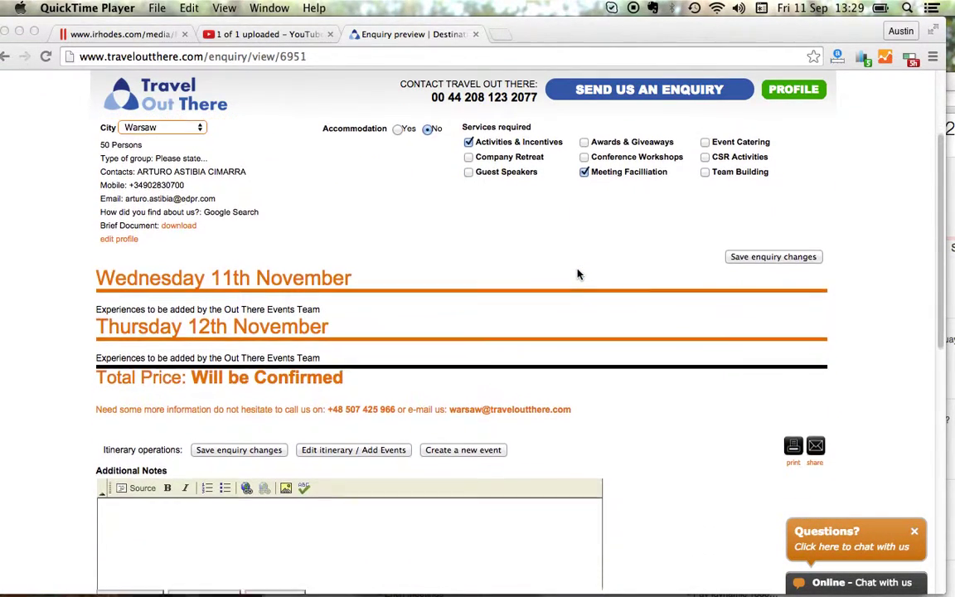
scroll(579, 275, up, 3)
scroll(579, 274, up, 1)
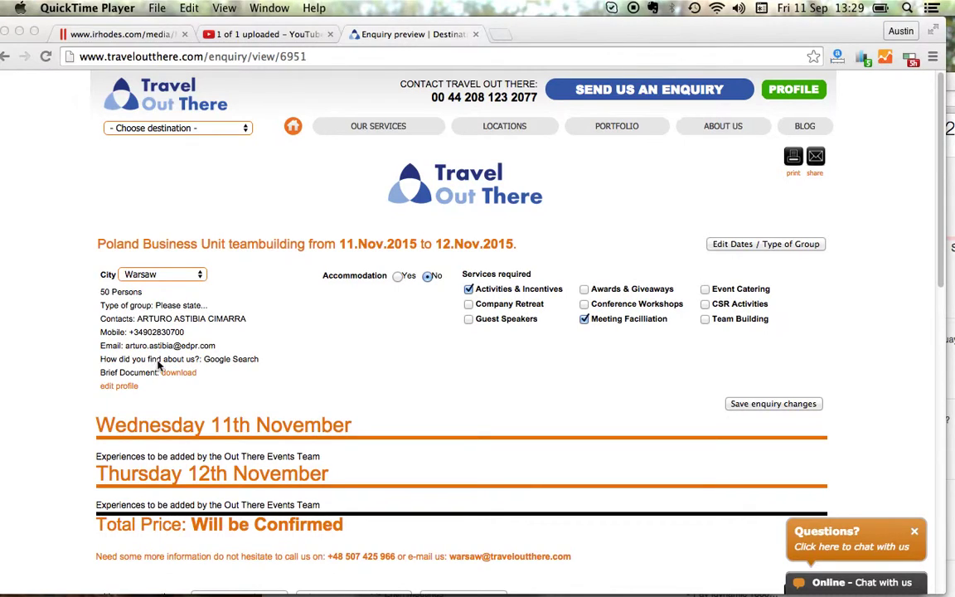
click(255, 393)
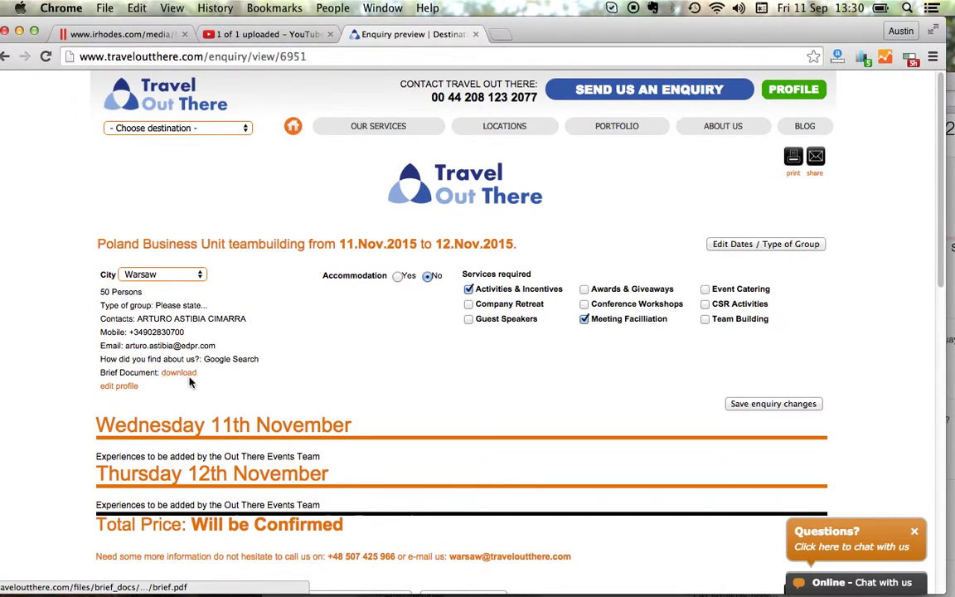
scroll(208, 397, down, 3)
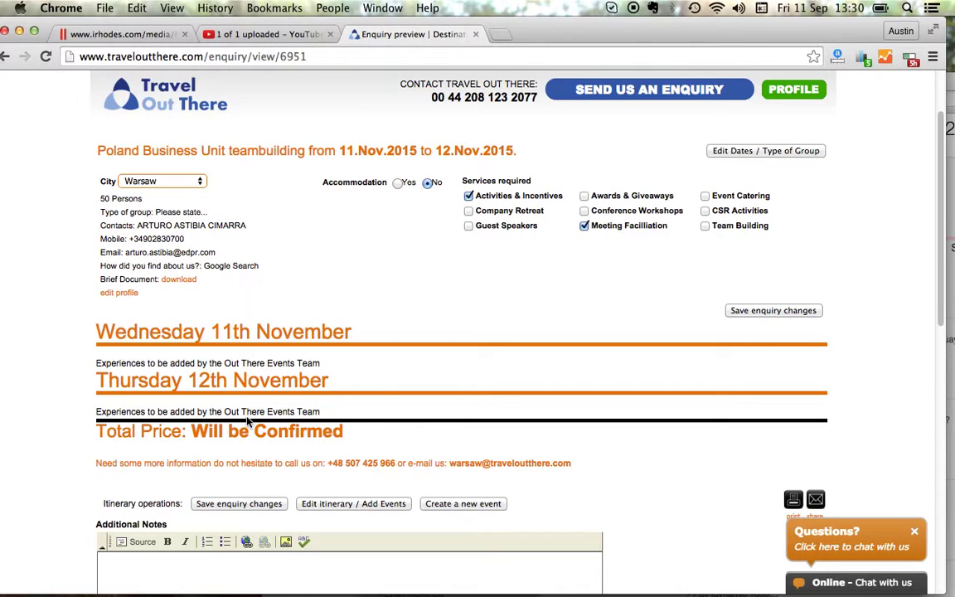
click(326, 503)
- Browse the experiences checklist and enquiry message above the empty 11–12 November itinerary
scroll(327, 503, down, 1)
scroll(326, 498, down, 2)
scroll(282, 489, down, 2)
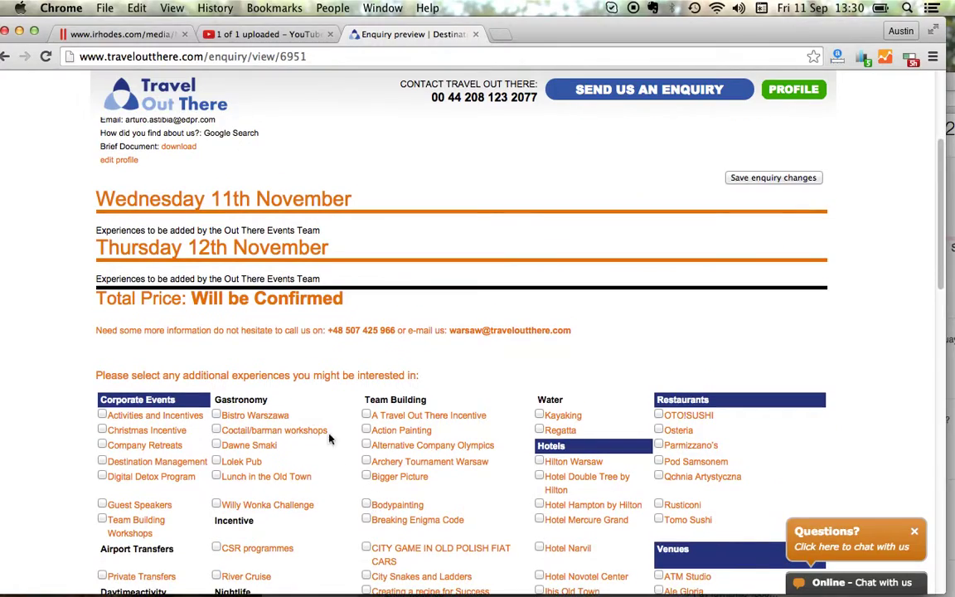
scroll(282, 481, down, 2)
scroll(357, 440, down, 1)
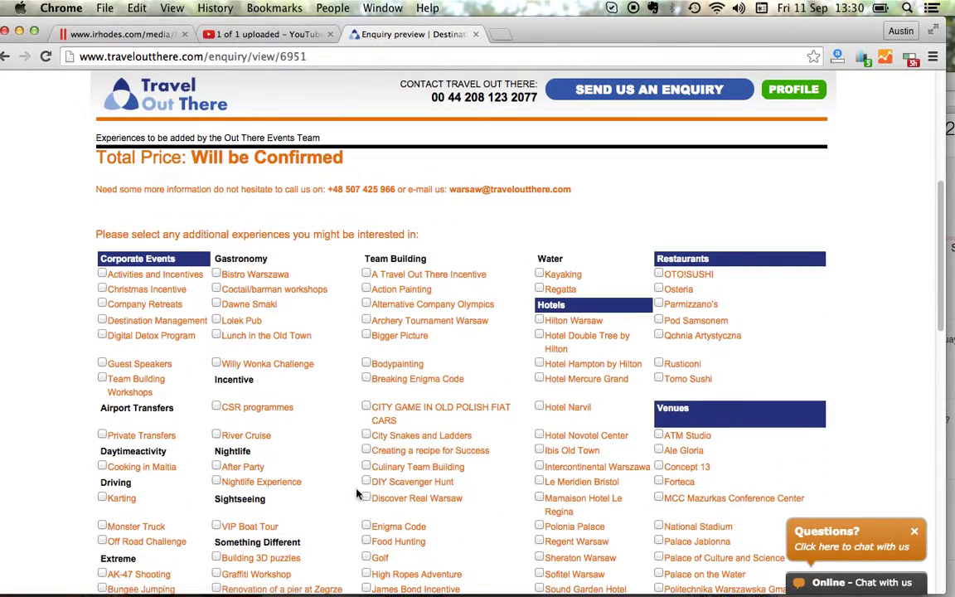
scroll(359, 481, down, 5)
scroll(447, 439, up, 2)
scroll(473, 423, up, 4)
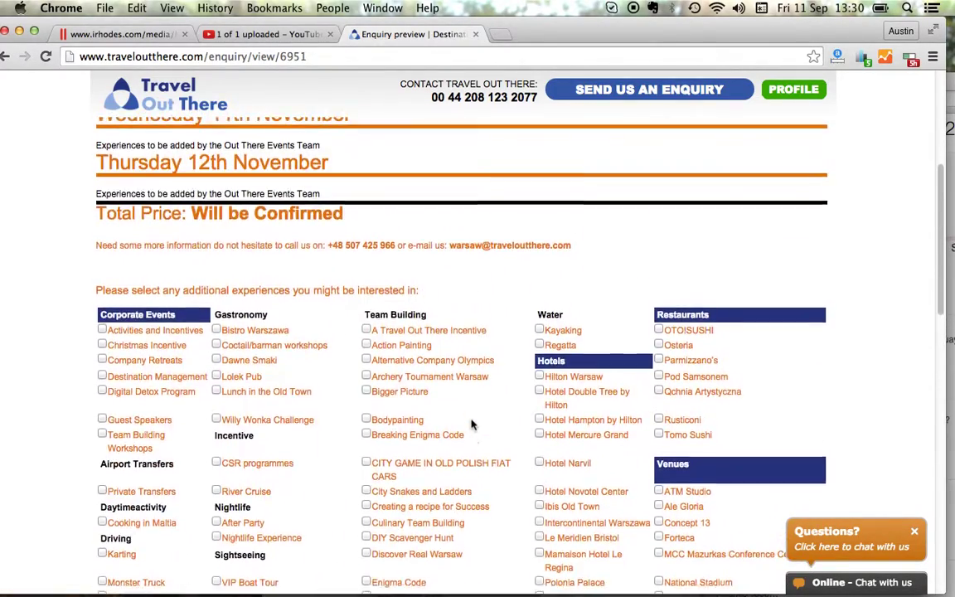
scroll(473, 431, up, 3)
scroll(474, 434, up, 1)
scroll(473, 434, up, 1)
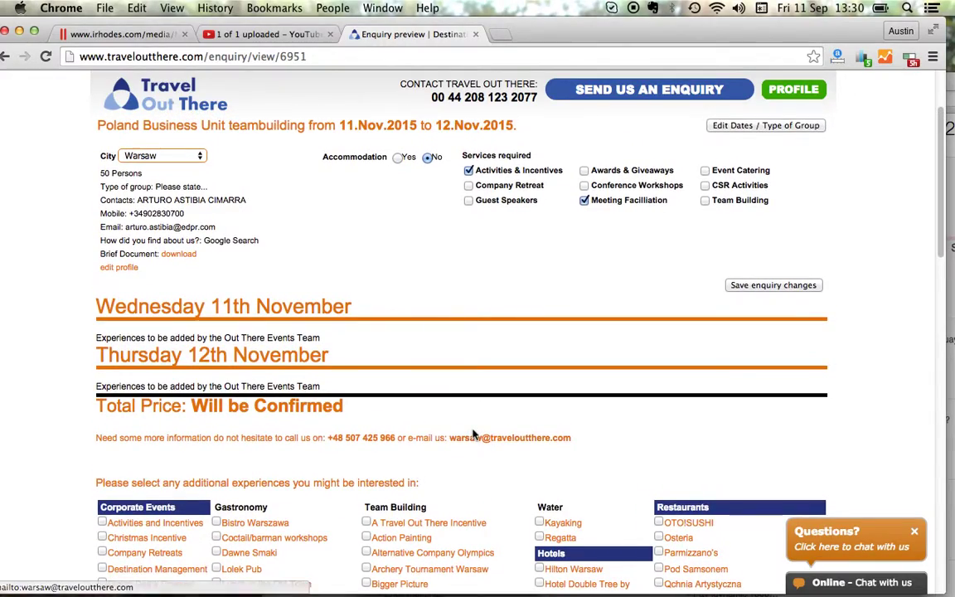
scroll(473, 434, up, 1)
scroll(473, 434, up, 1)
scroll(473, 434, down, 2)
scroll(473, 434, down, 2)
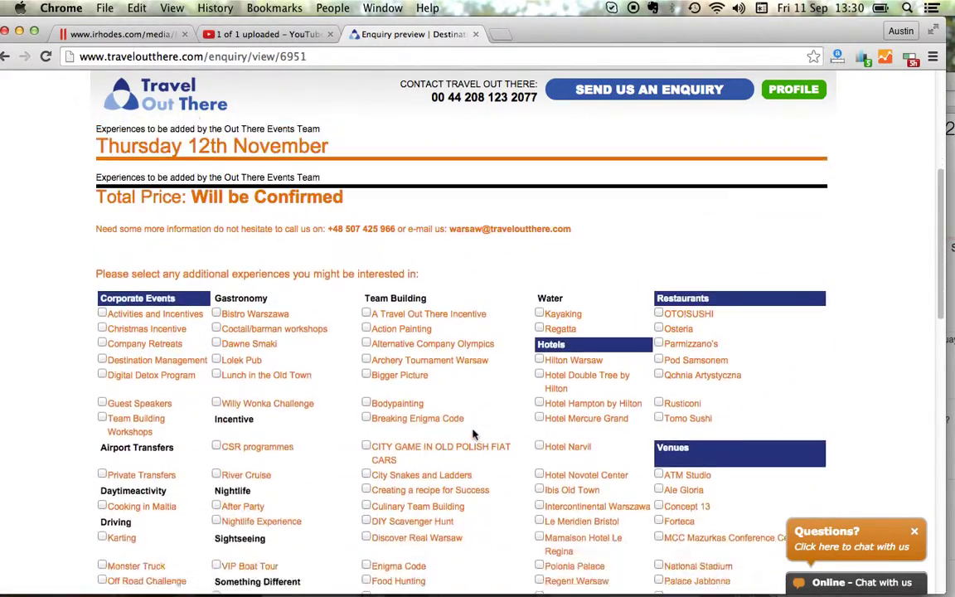
scroll(473, 435, down, 1)
scroll(474, 435, up, 2)
scroll(473, 434, down, 3)
scroll(474, 434, down, 3)
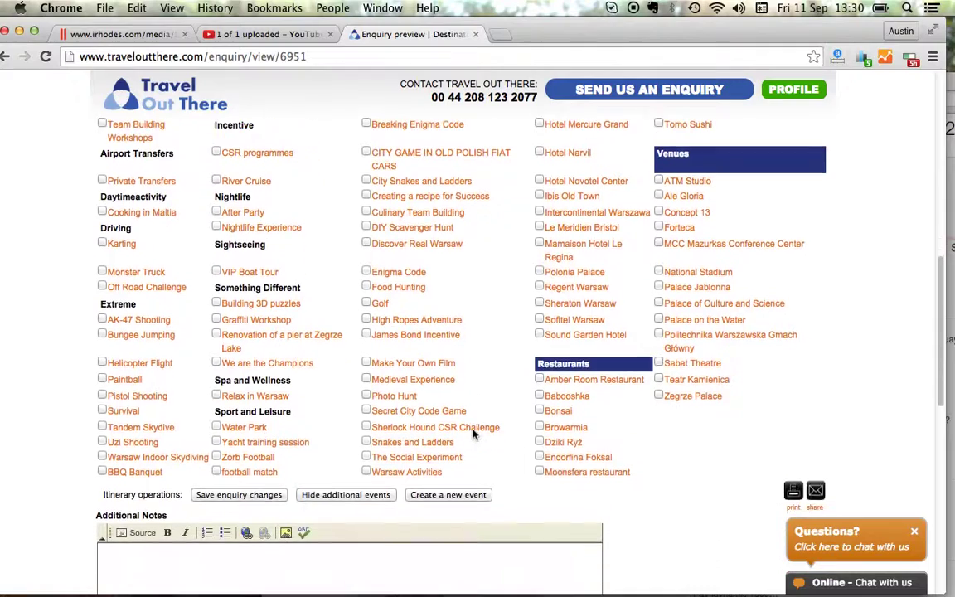
scroll(331, 436, down, 5)
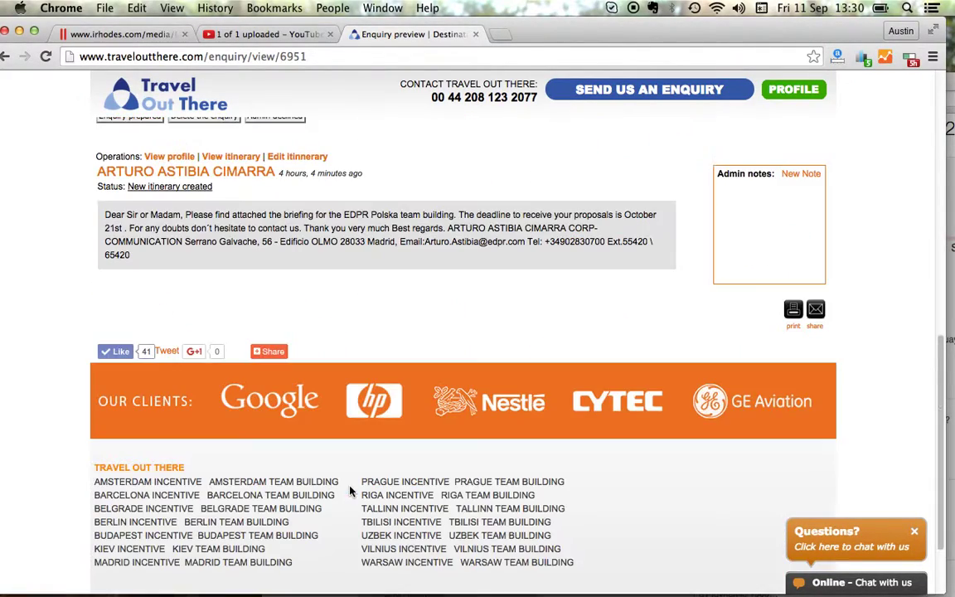
scroll(404, 363, up, 3)
scroll(406, 398, up, 3)
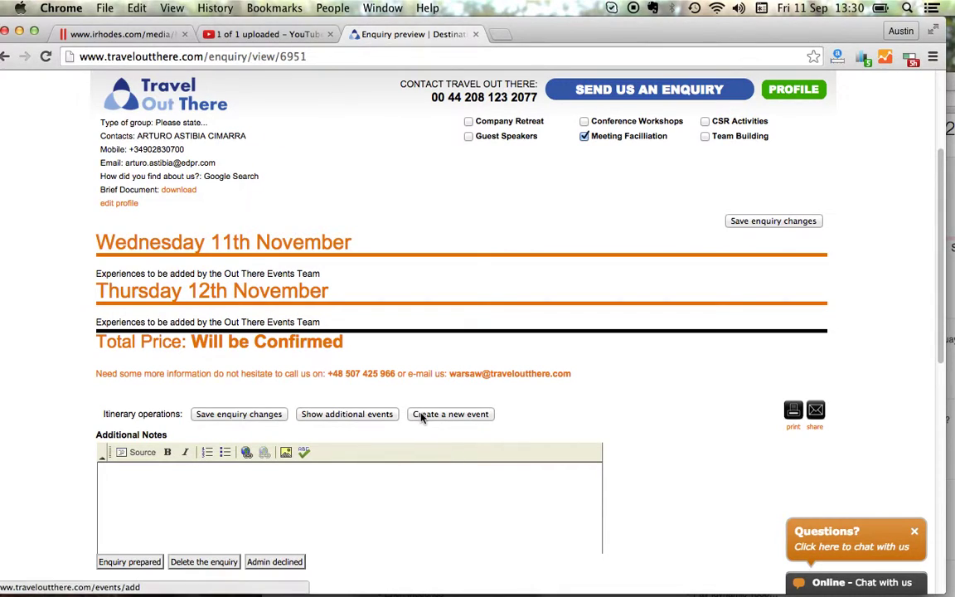
- Start a new event from the enquiry and title it EDRP TeamBuillding
click(426, 415)
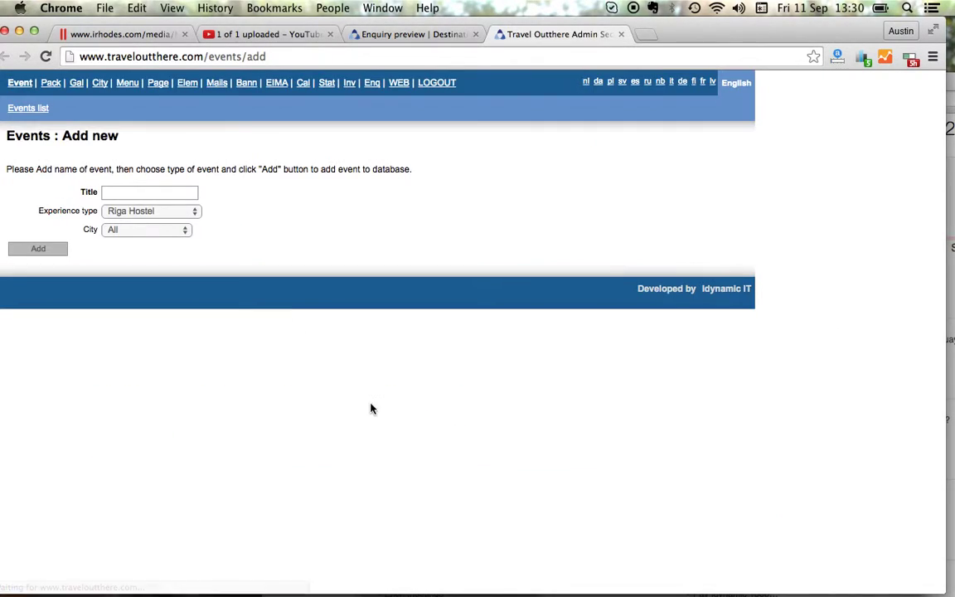
click(110, 193)
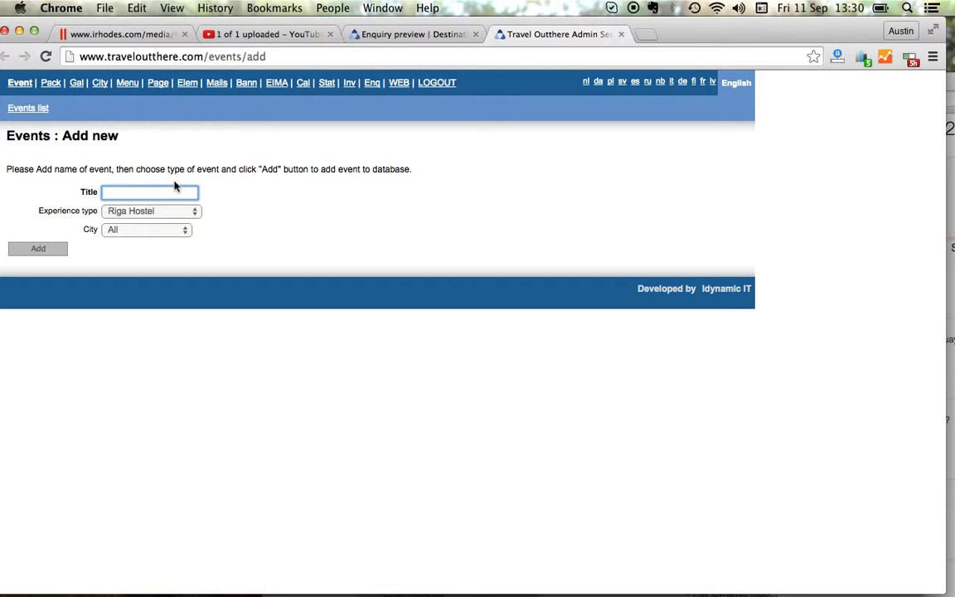
click(354, 36)
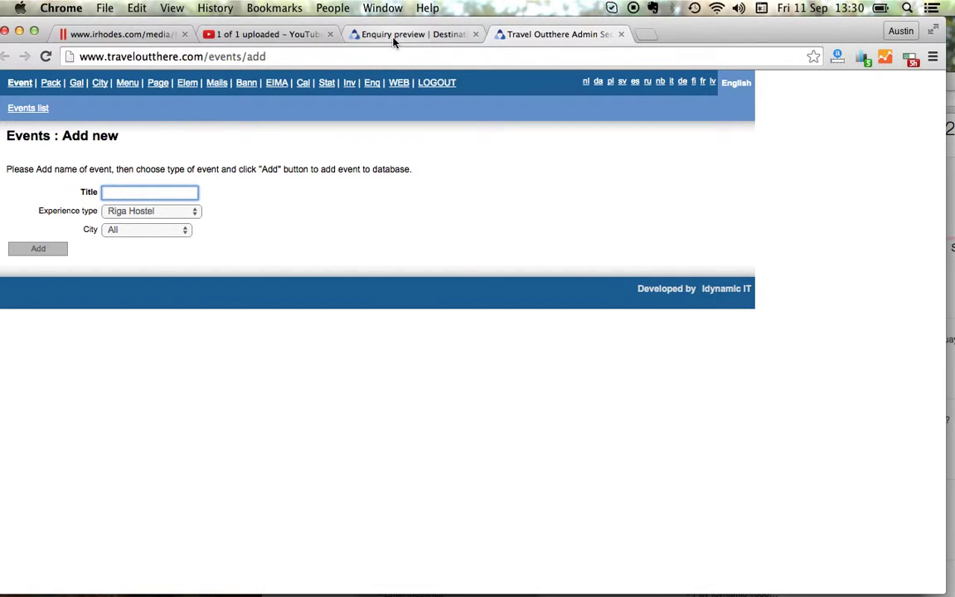
scroll(182, 219, up, 2)
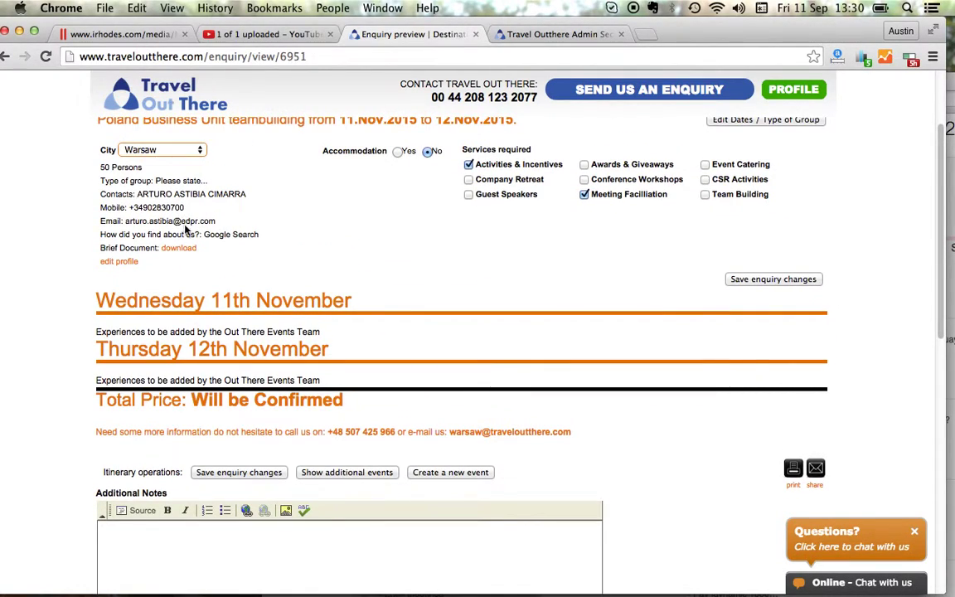
click(523, 33)
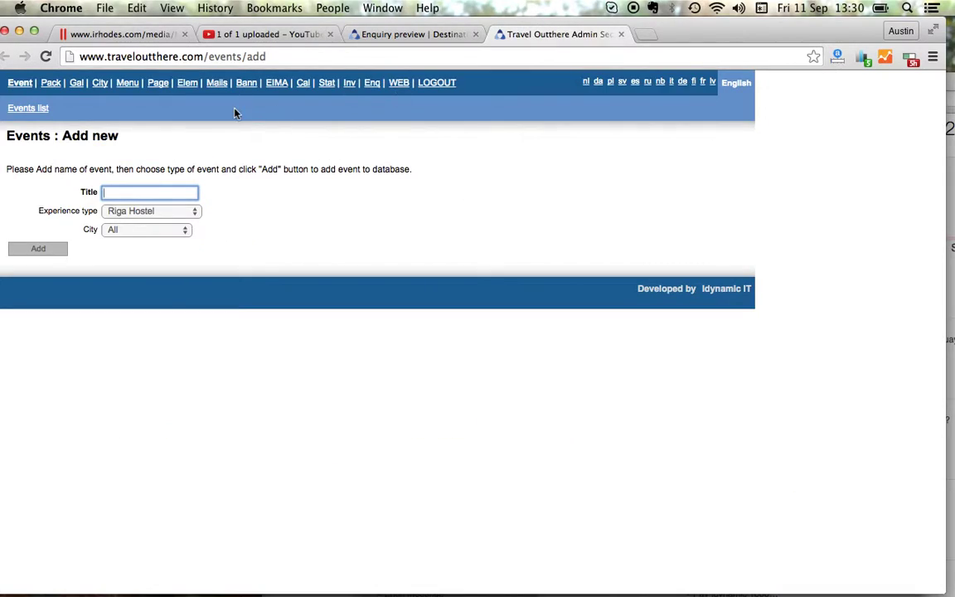
text(Ed)
key(BackSpace)
text(D)
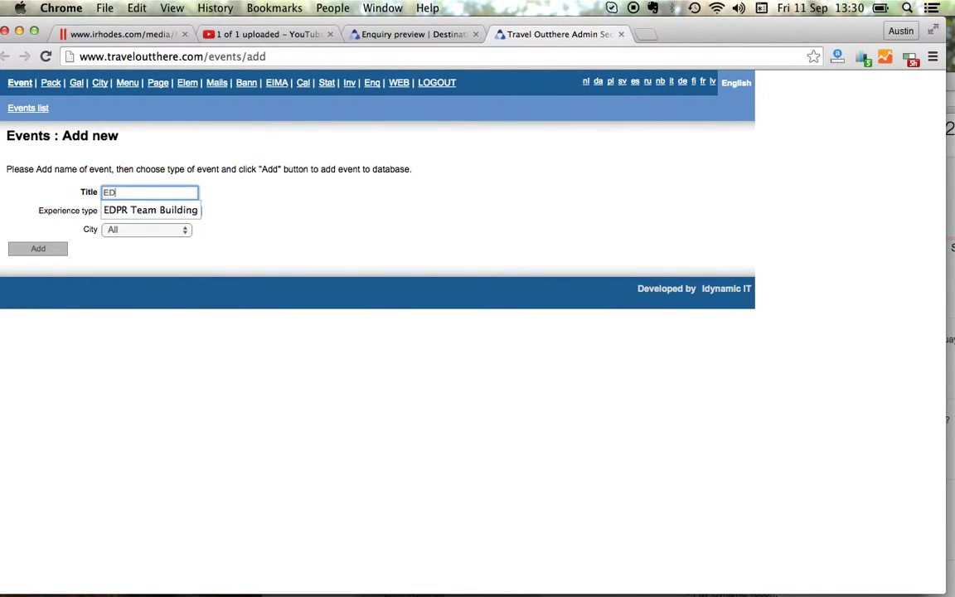
text(R)
key(BackSpace)
text(RP TeamBuillding)
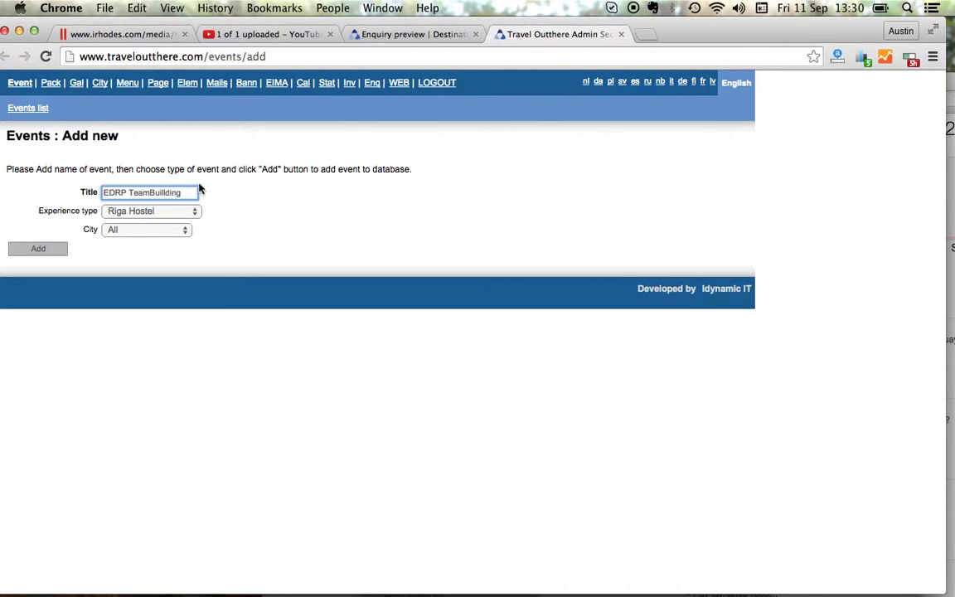
- Set experience type Client Offers and city Warsaw, then add the event
click(152, 213)
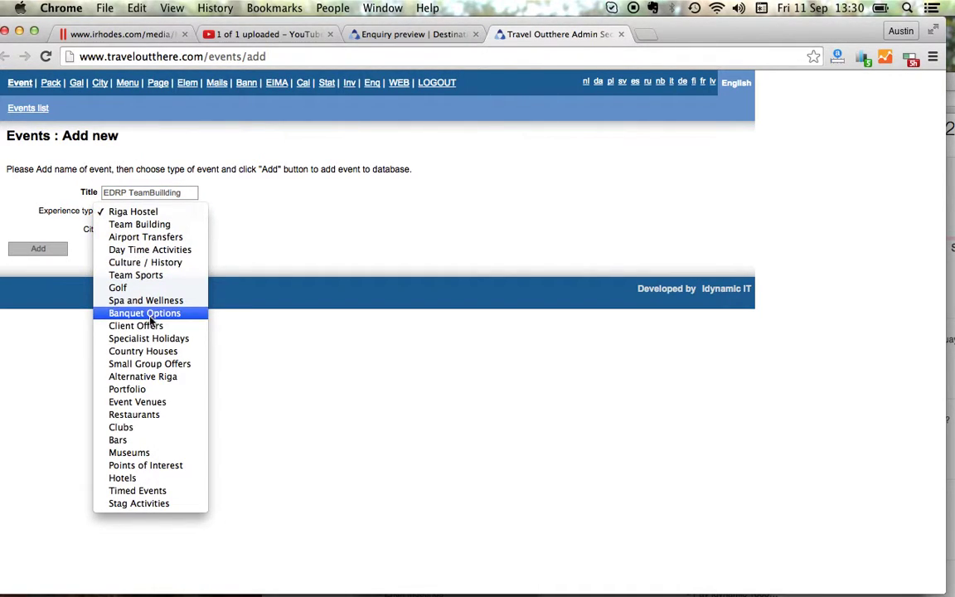
click(120, 328)
click(125, 235)
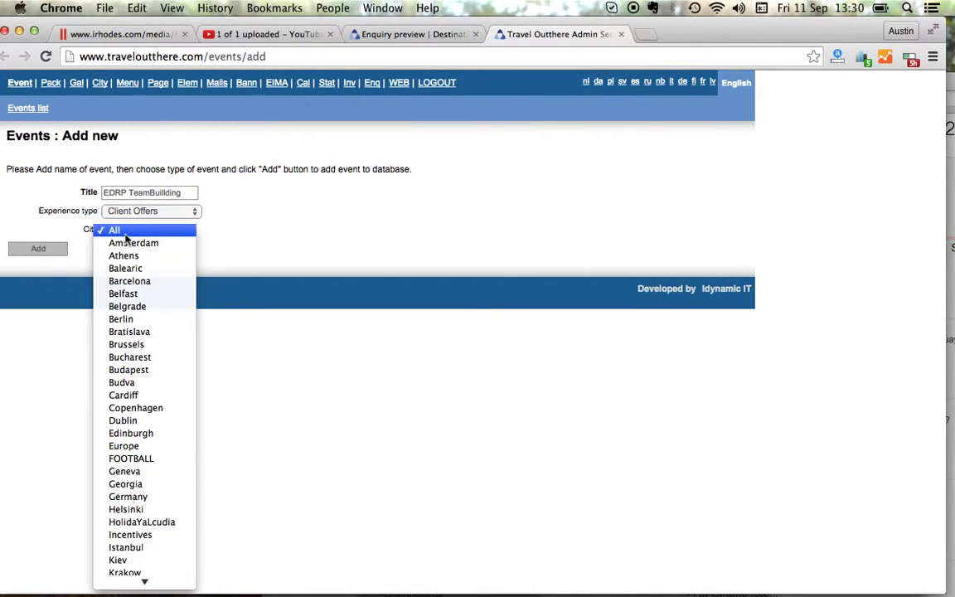
scroll(132, 507, down, 10)
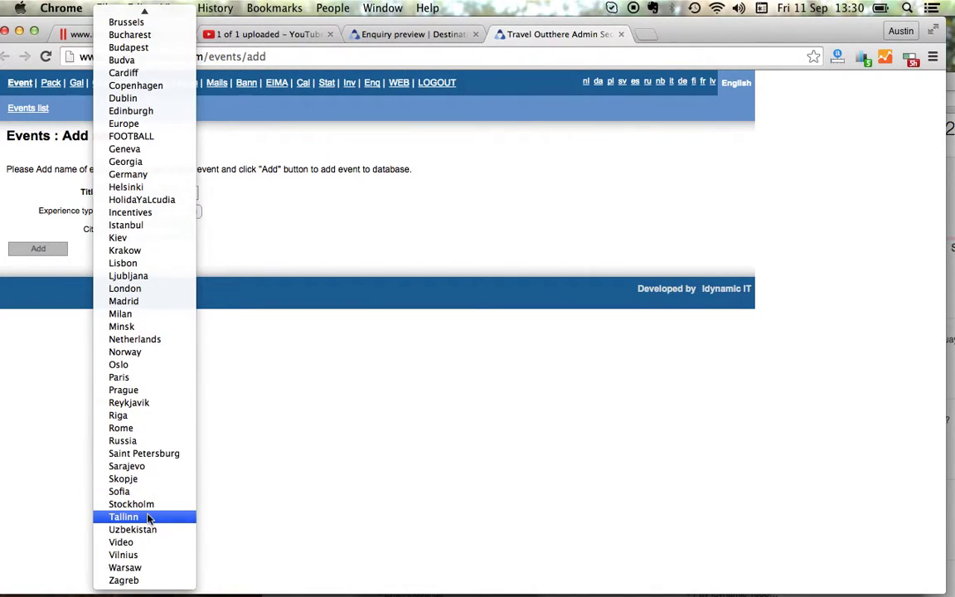
click(149, 572)
click(57, 250)
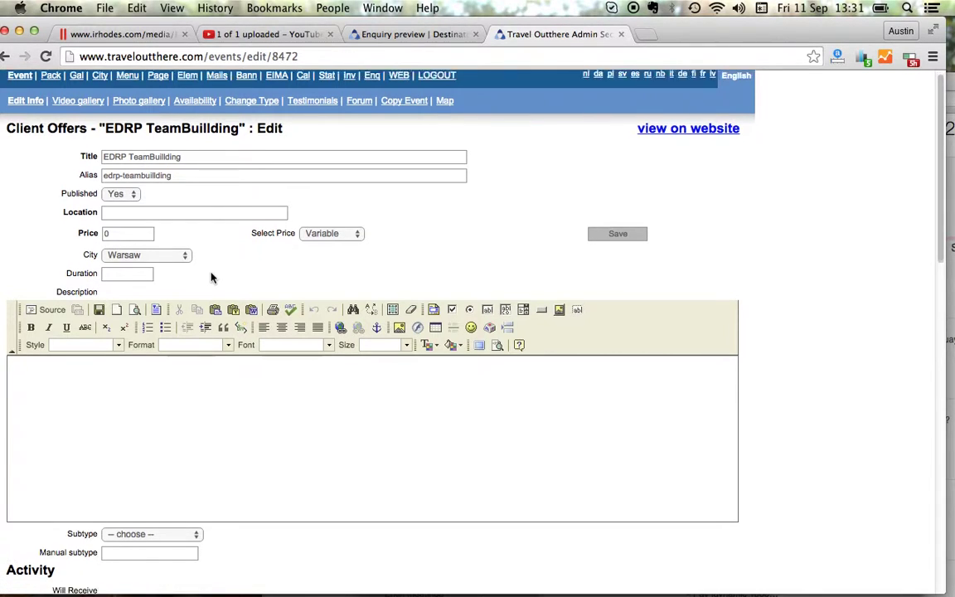
- Mark the new EDRP TeamBuillding event as unpublished
scroll(209, 274, down, 2)
scroll(210, 274, up, 2)
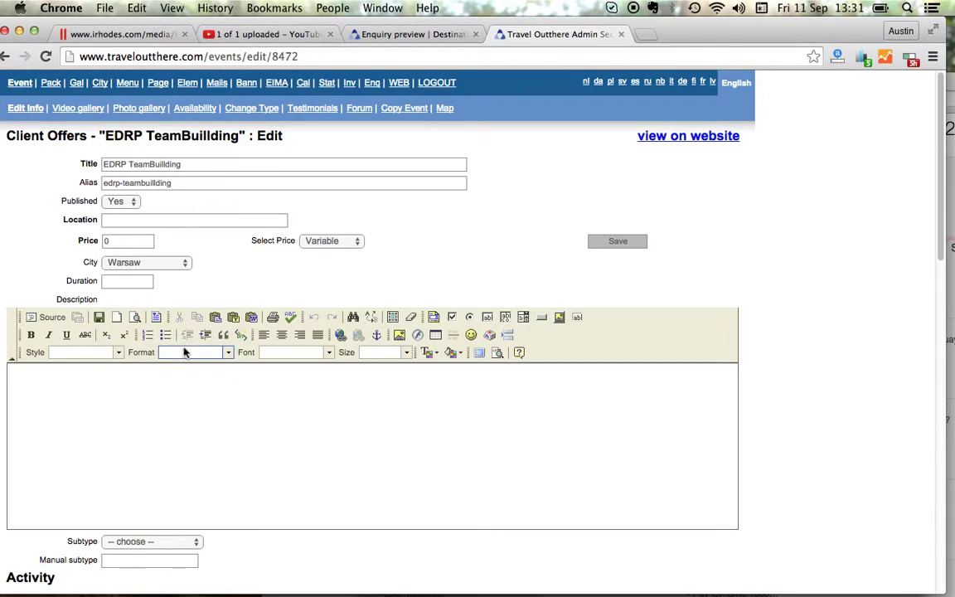
click(118, 203)
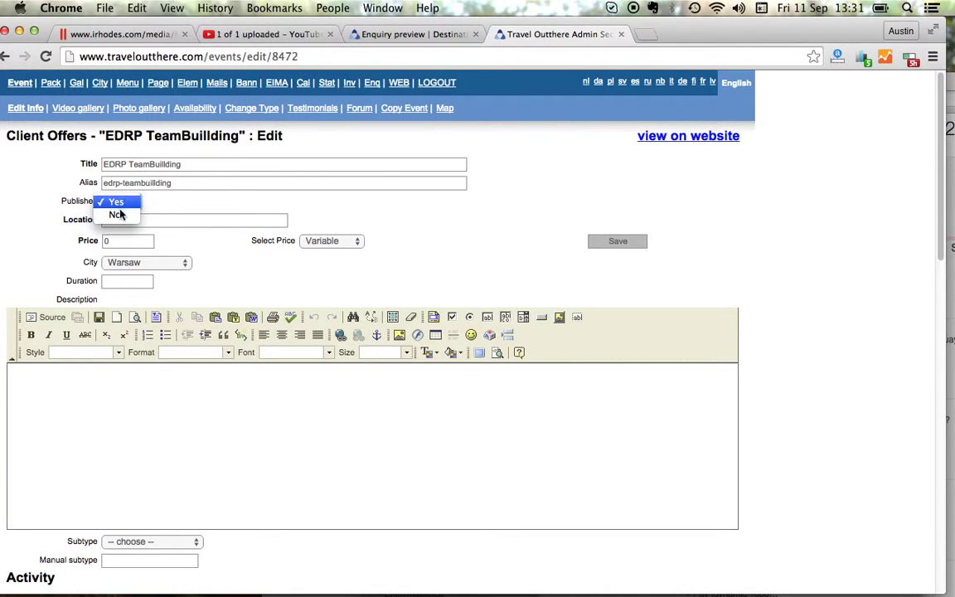
click(119, 217)
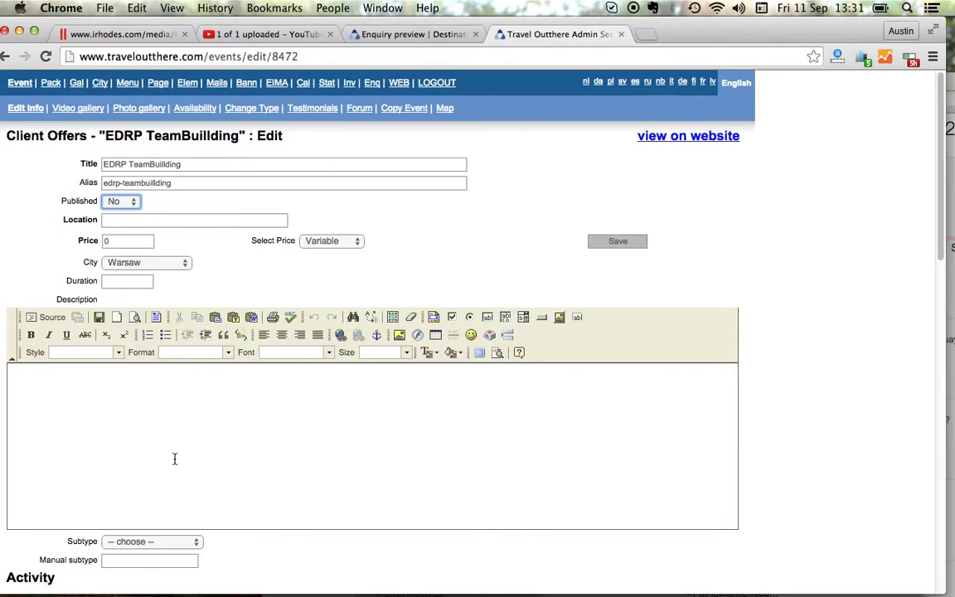
- Review the rest of the form and save the offer, returning to the events list
scroll(159, 374, down, 4)
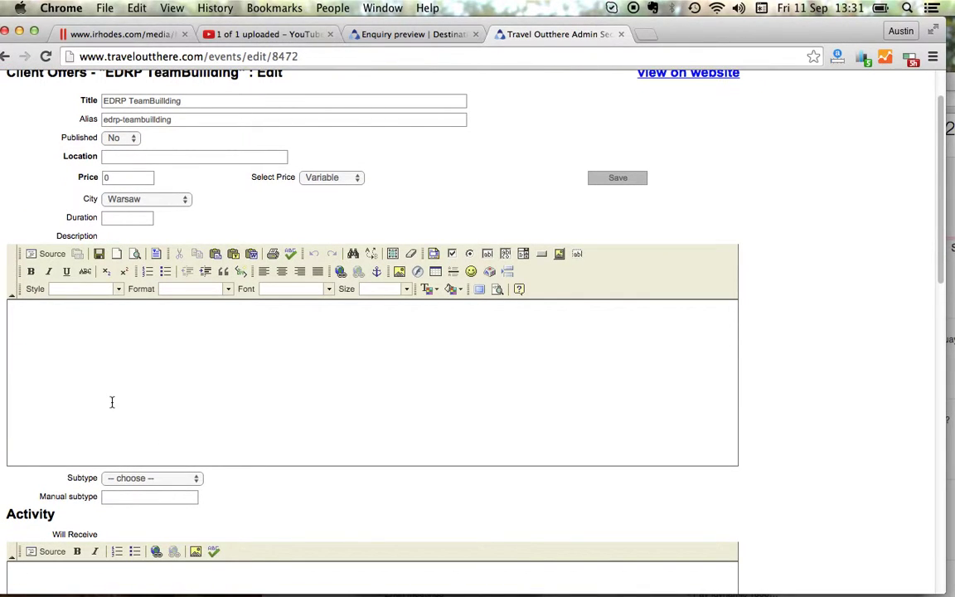
scroll(112, 402, down, 1)
click(112, 402)
scroll(194, 399, down, 3)
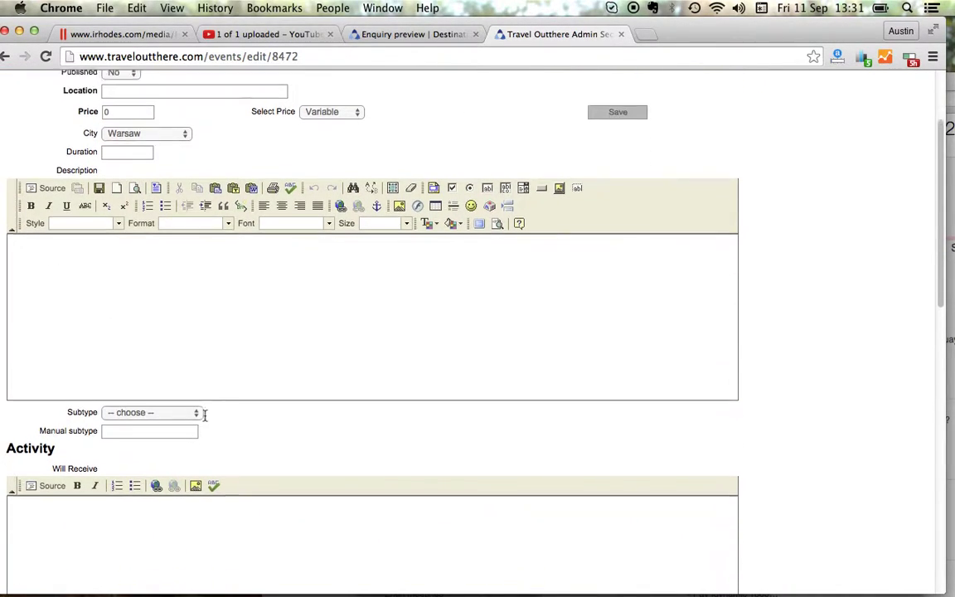
scroll(51, 497, down, 10)
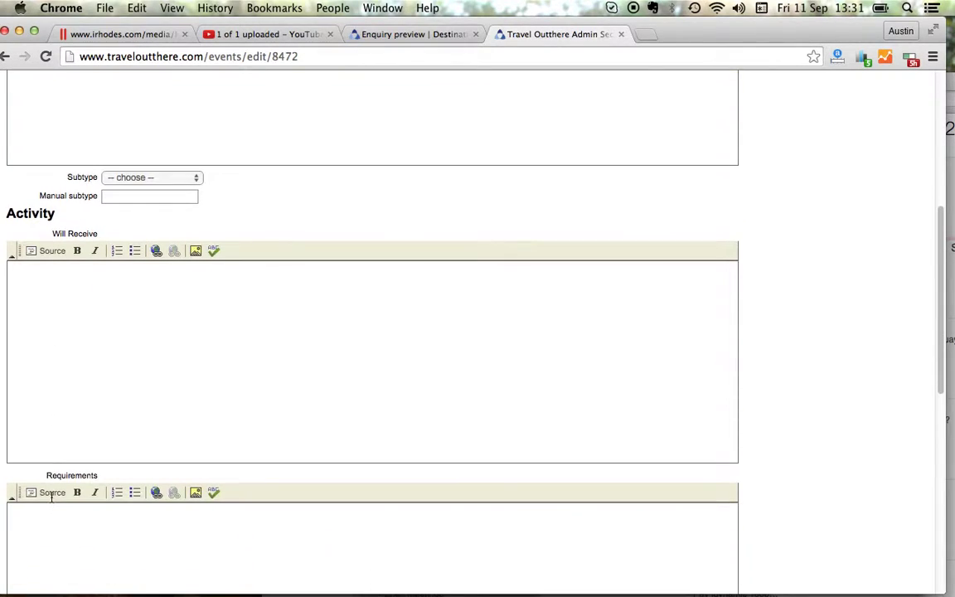
scroll(58, 502, up, 1)
scroll(90, 445, up, 7)
scroll(203, 334, up, 10)
scroll(203, 334, down, 1)
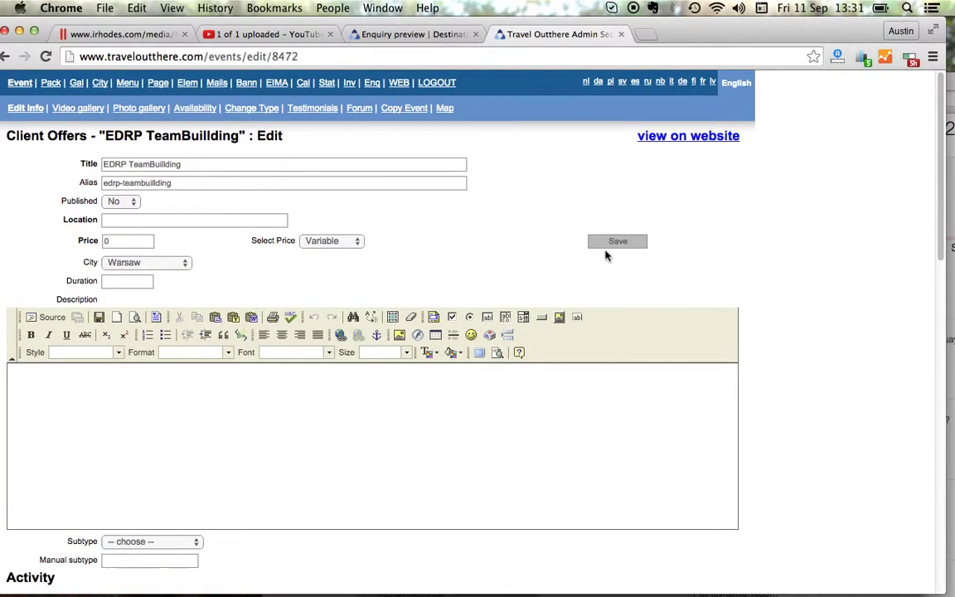
click(617, 240)
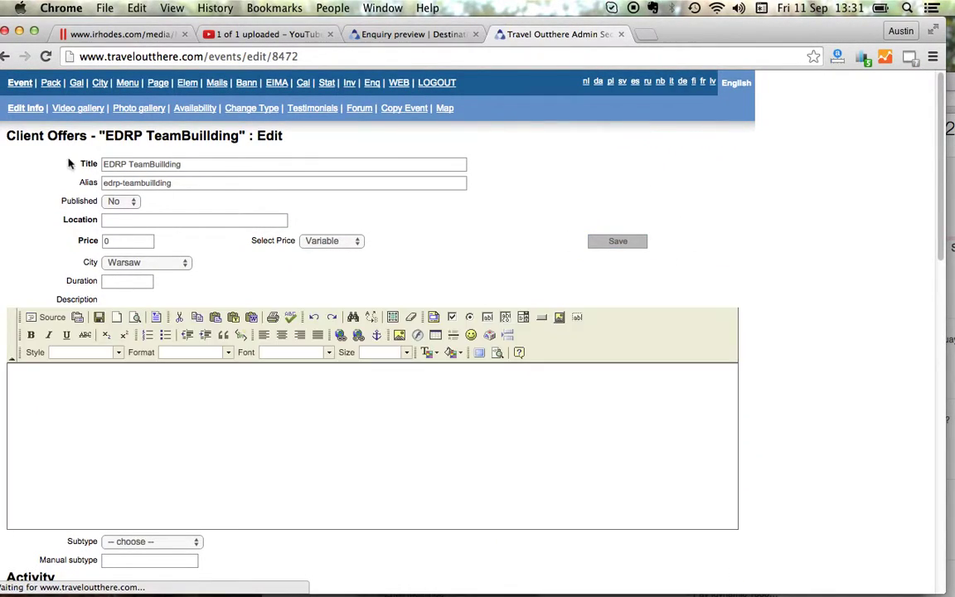
click(18, 82)
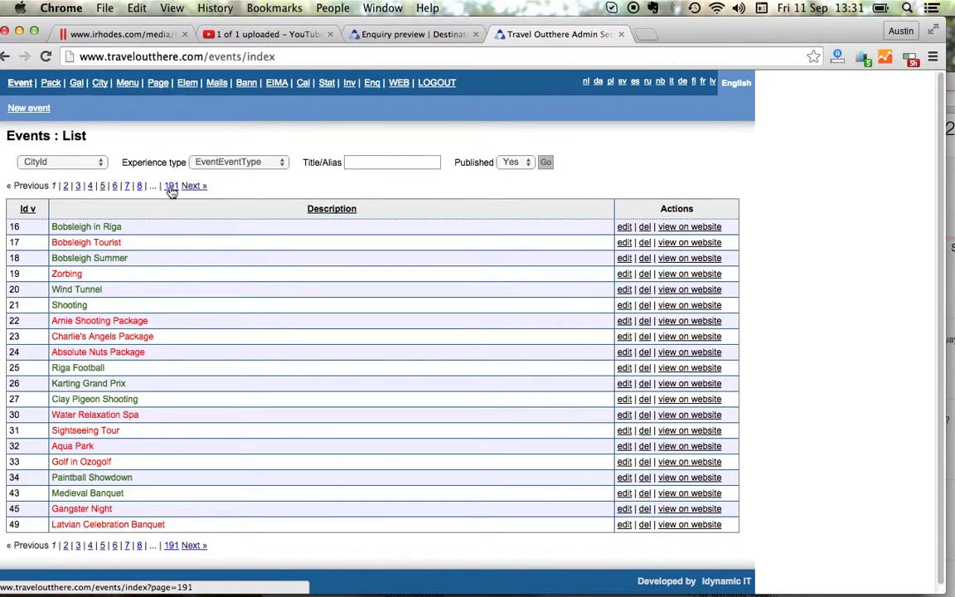
- Filter events to unpublished Client Offers and jump to the last results page
click(66, 162)
click(383, 164)
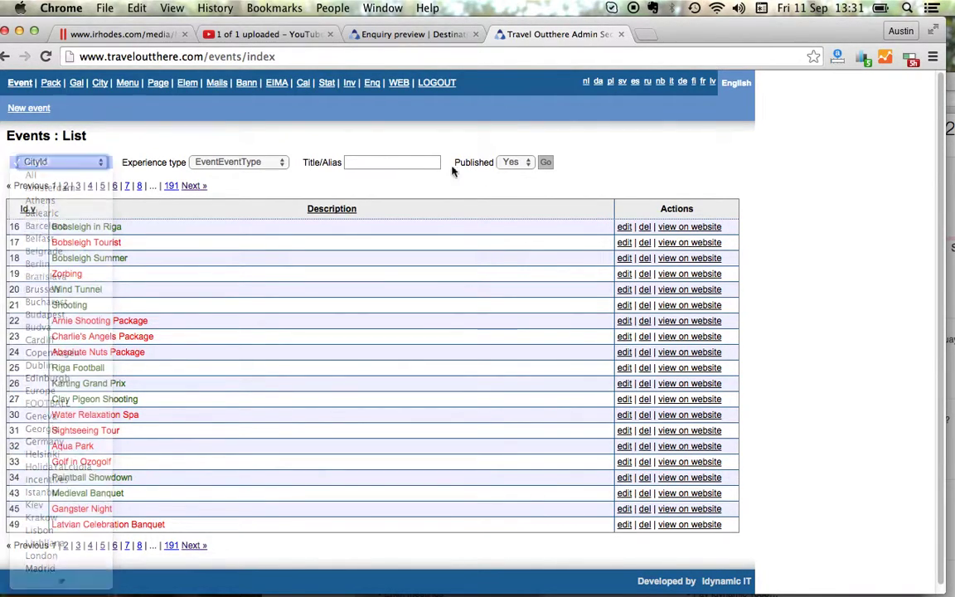
click(507, 163)
click(507, 187)
click(510, 164)
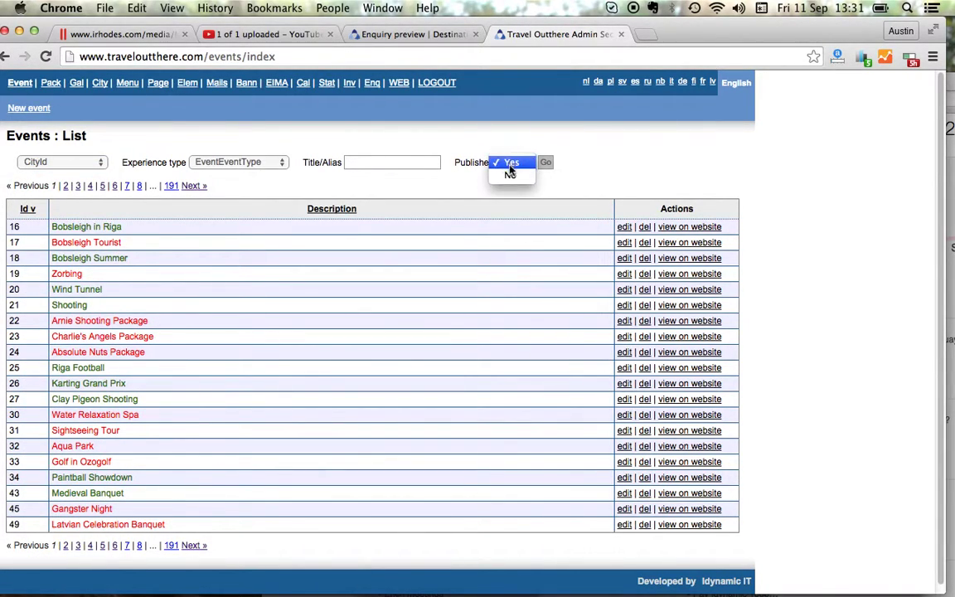
click(544, 163)
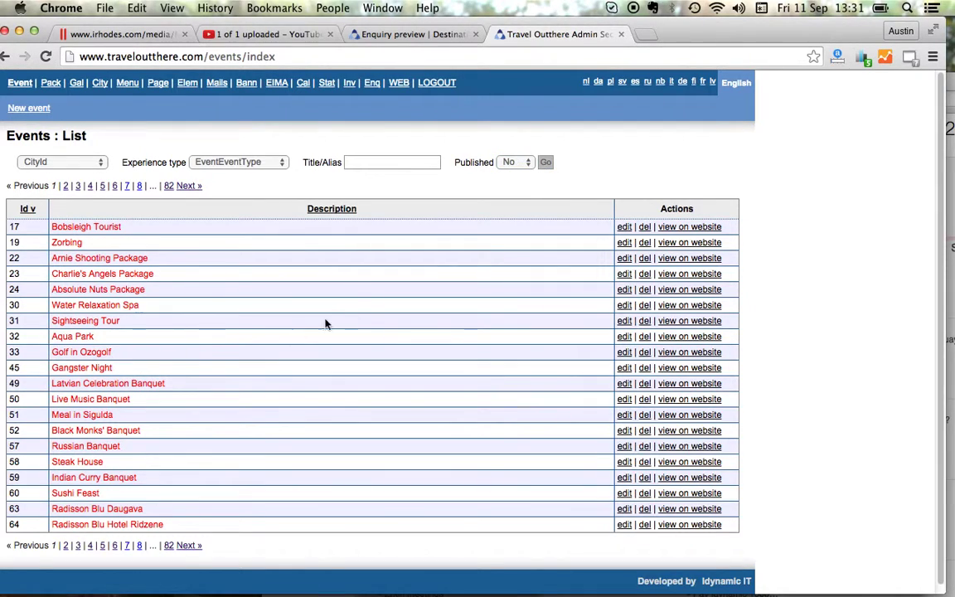
click(229, 164)
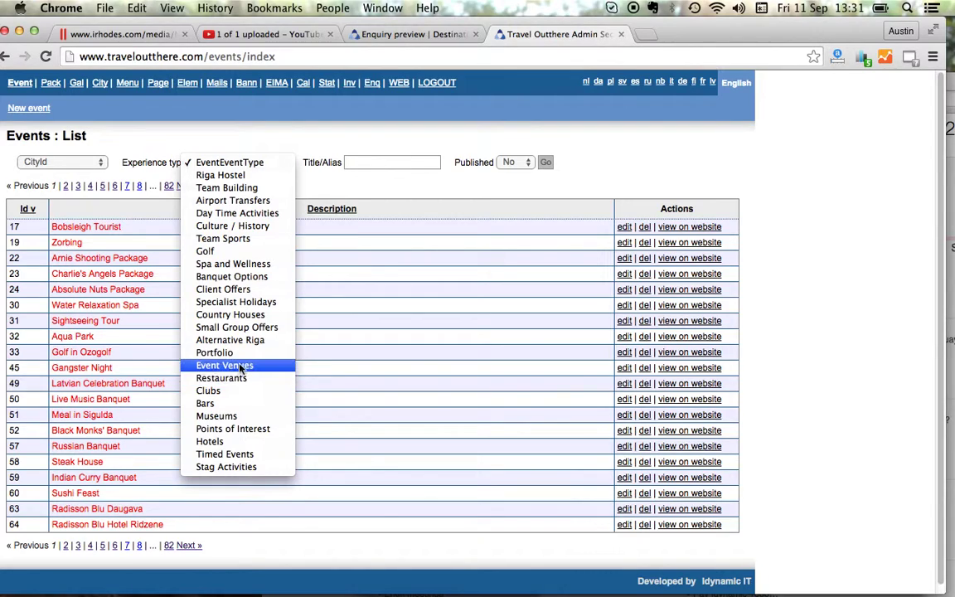
click(222, 289)
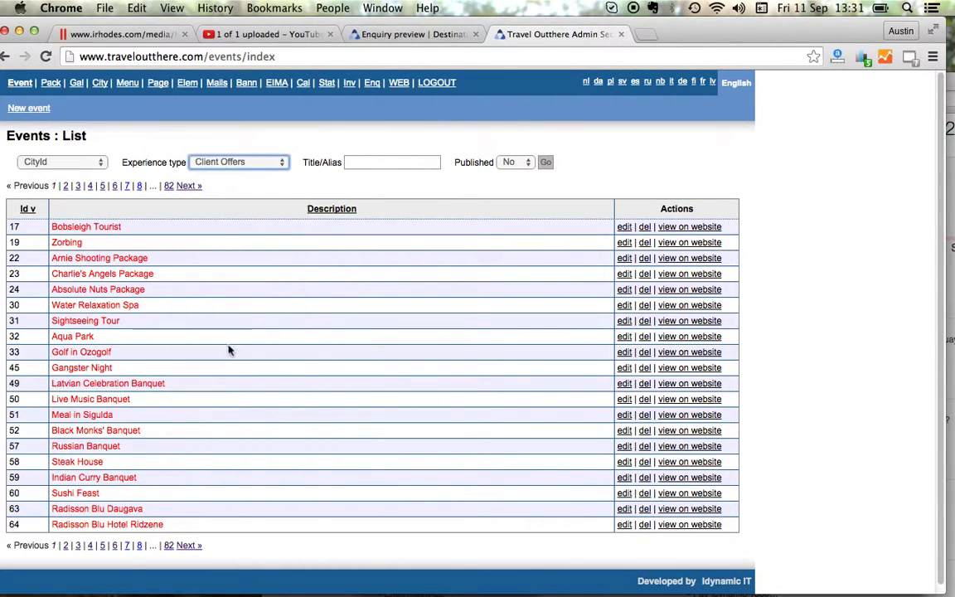
click(546, 162)
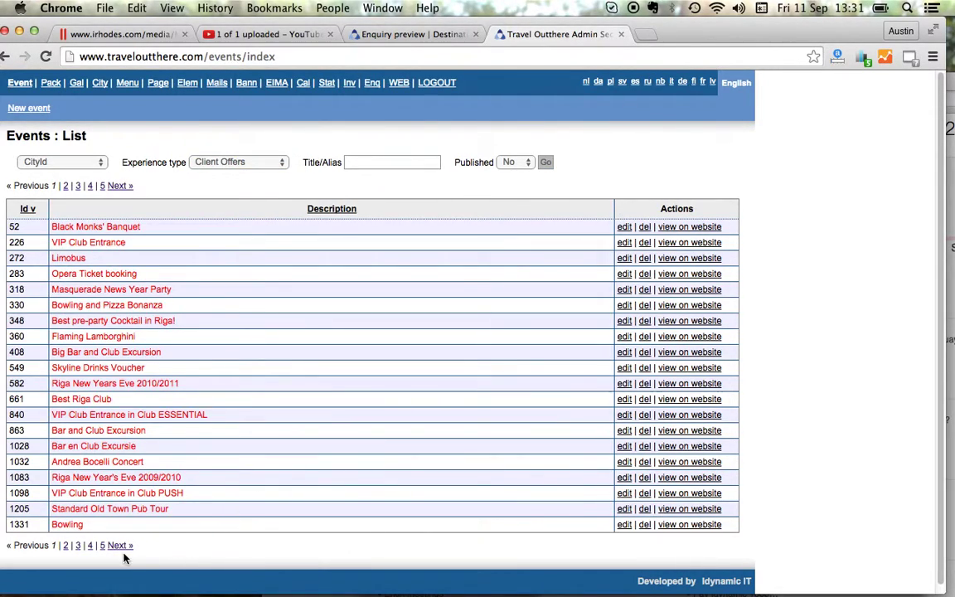
click(102, 545)
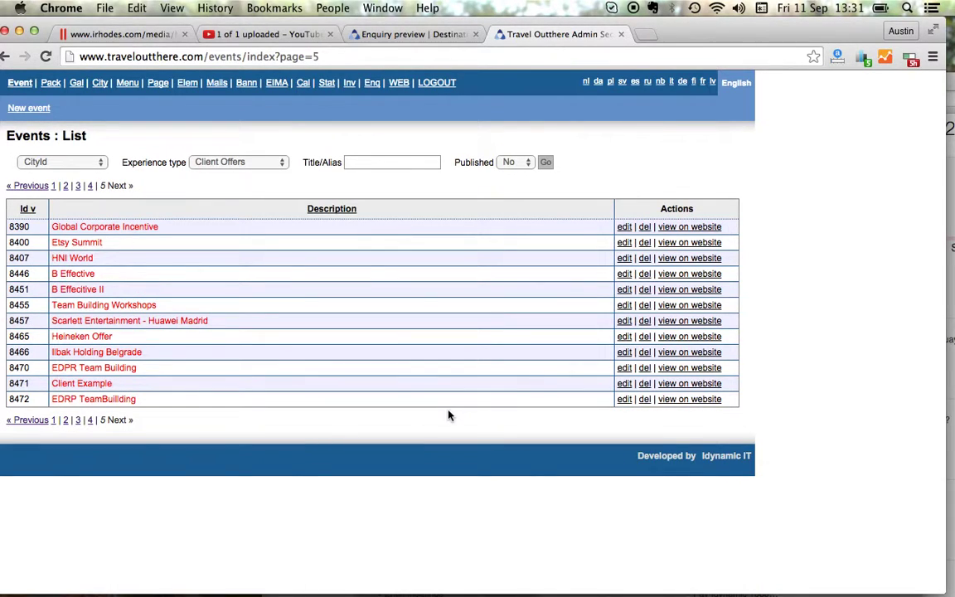
- Open Client Example (8471) for editing and select and copy its description source
click(622, 384)
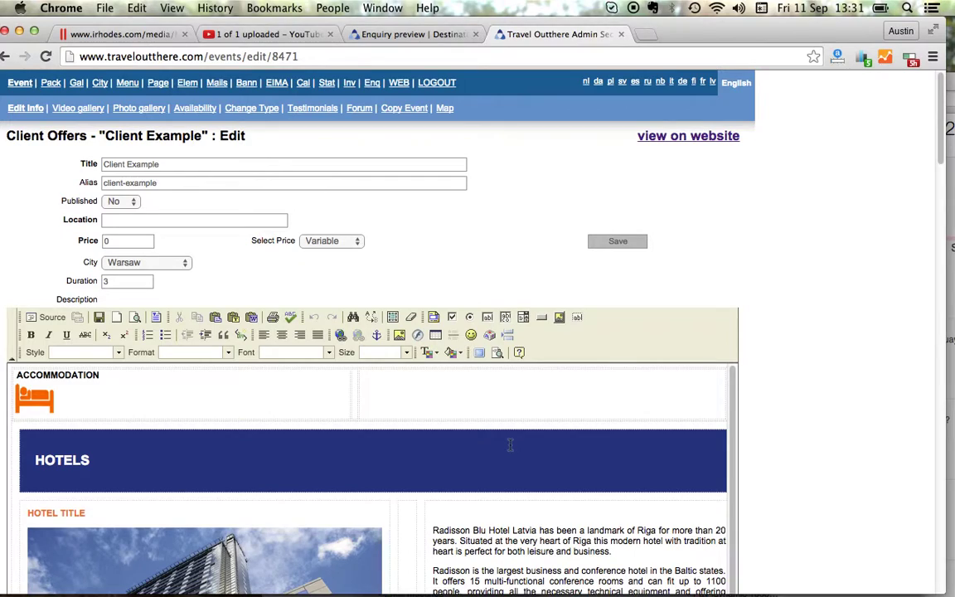
scroll(509, 445, down, 10)
scroll(123, 204, up, 10)
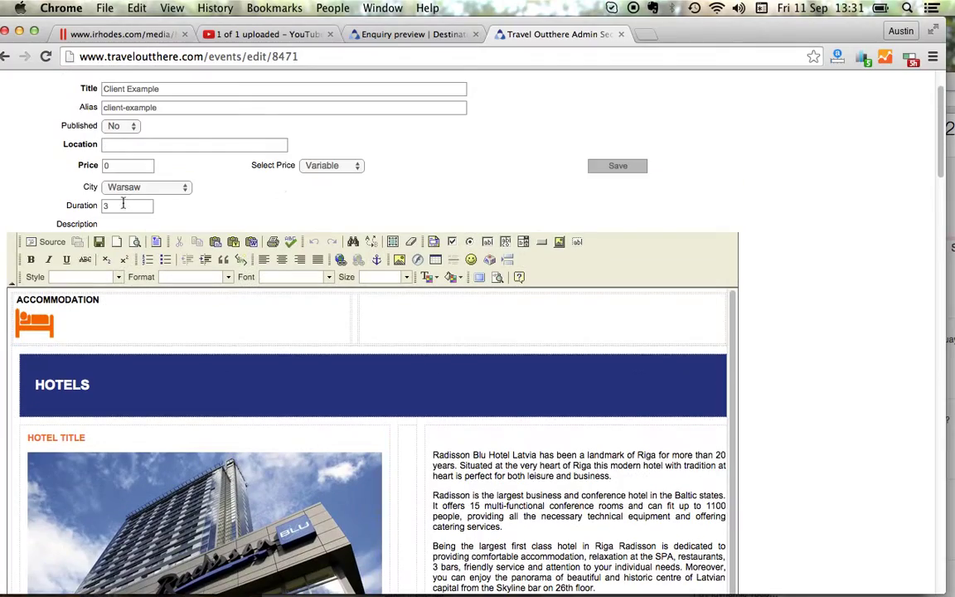
scroll(162, 385, down, 10)
scroll(182, 445, down, 10)
scroll(182, 445, down, 2)
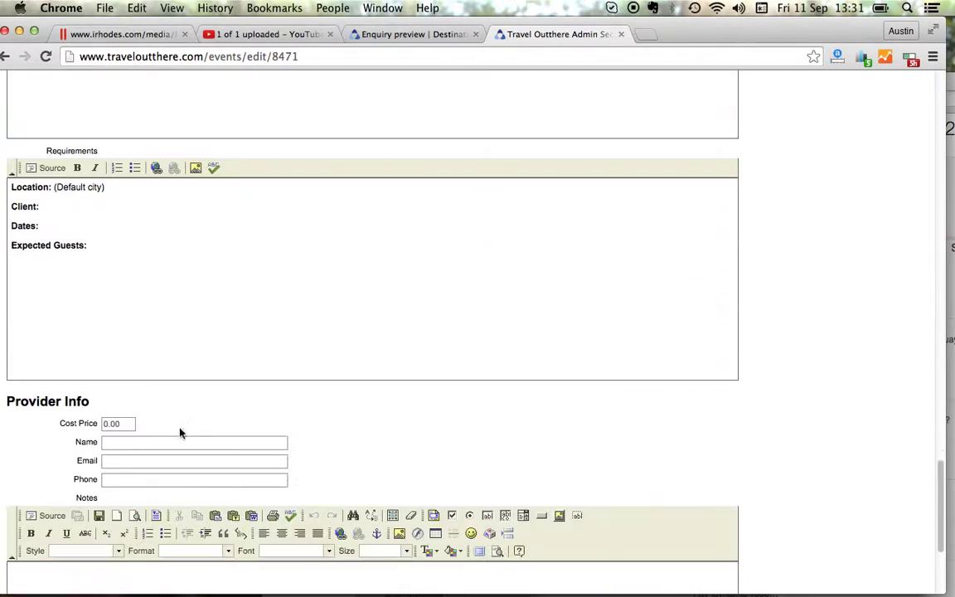
scroll(183, 255, up, 10)
scroll(183, 255, down, 5)
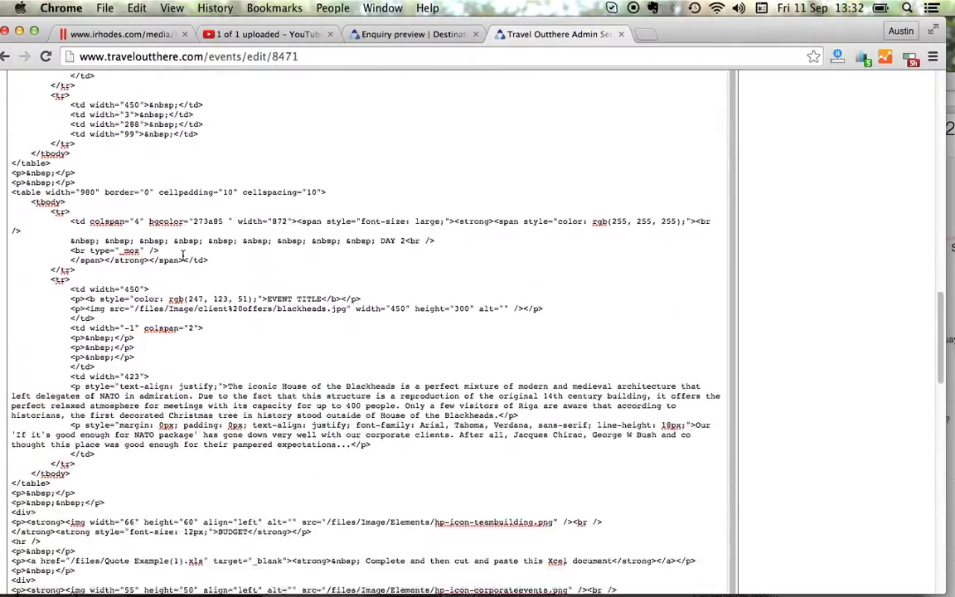
scroll(182, 256, down, 5)
key(super+a)
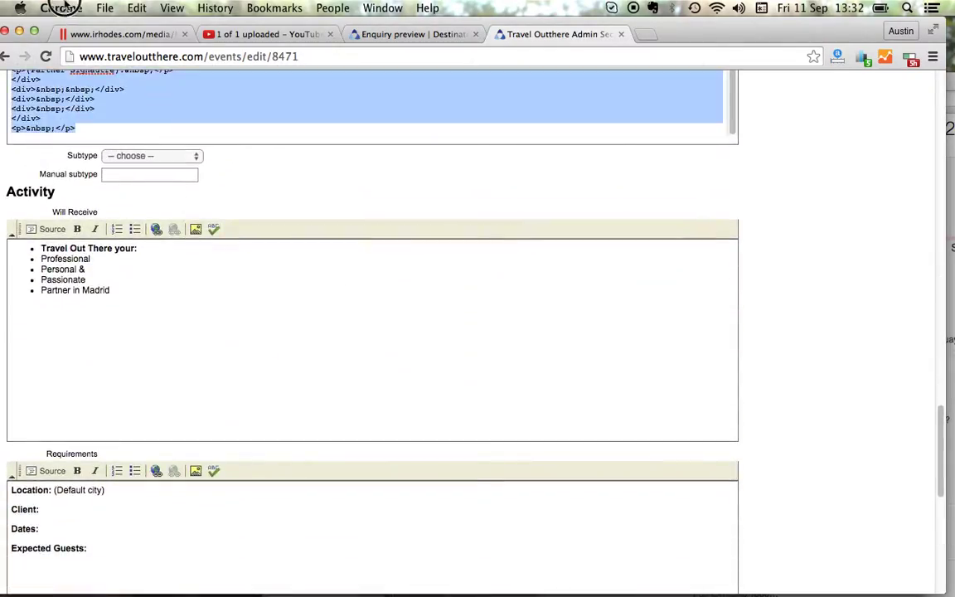
scroll(107, 141, up, 10)
scroll(97, 168, down, 1)
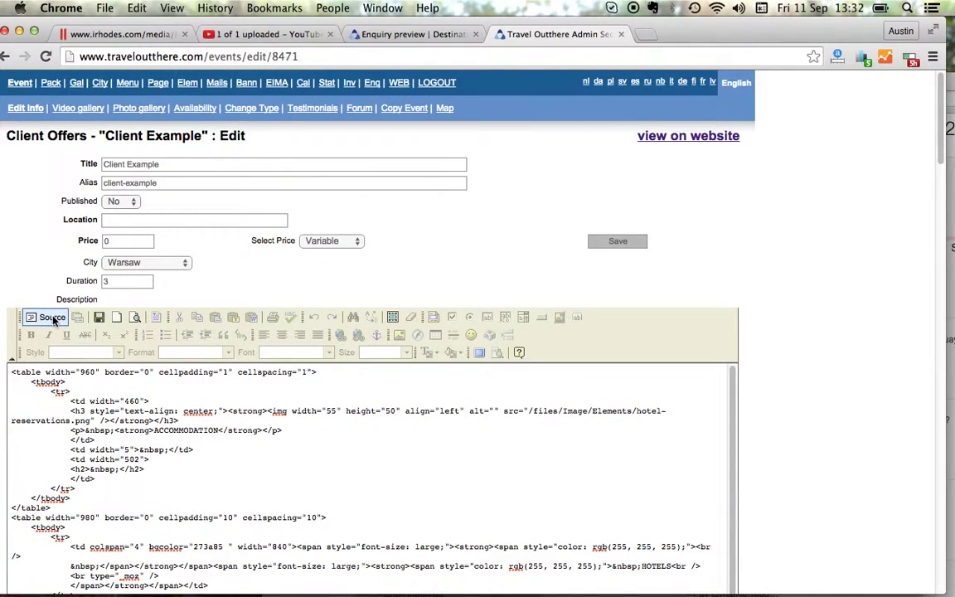
click(44, 318)
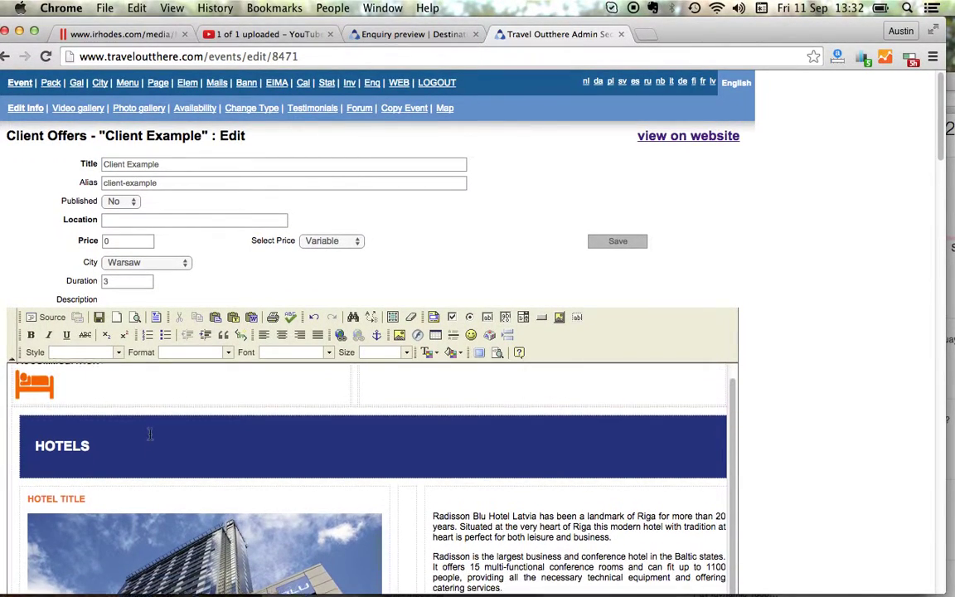
scroll(97, 427, down, 2)
scroll(77, 386, down, 2)
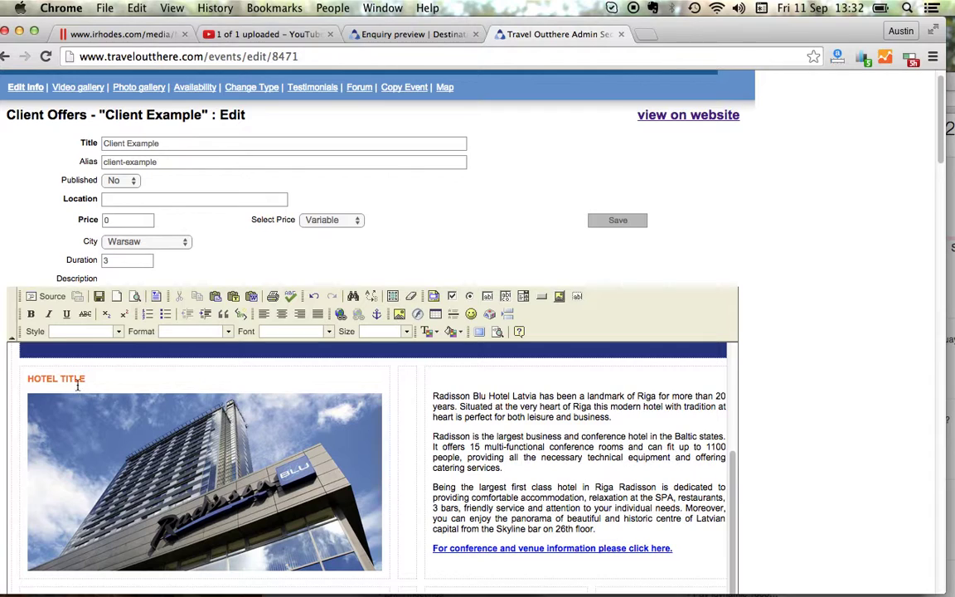
drag(86, 379, 24, 381)
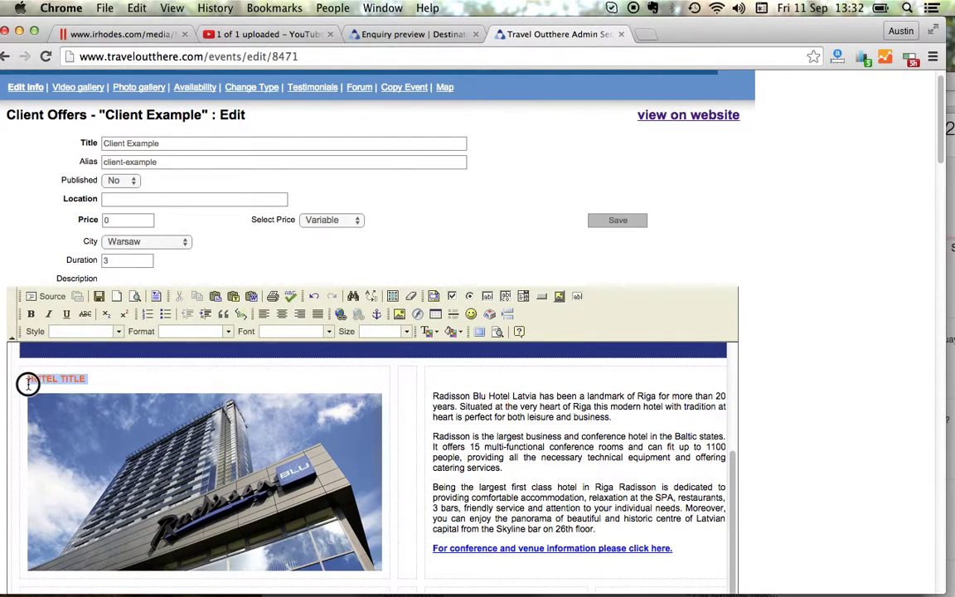
scroll(116, 398, down, 1)
click(127, 430)
scroll(141, 432, down, 4)
scroll(499, 230, down, 2)
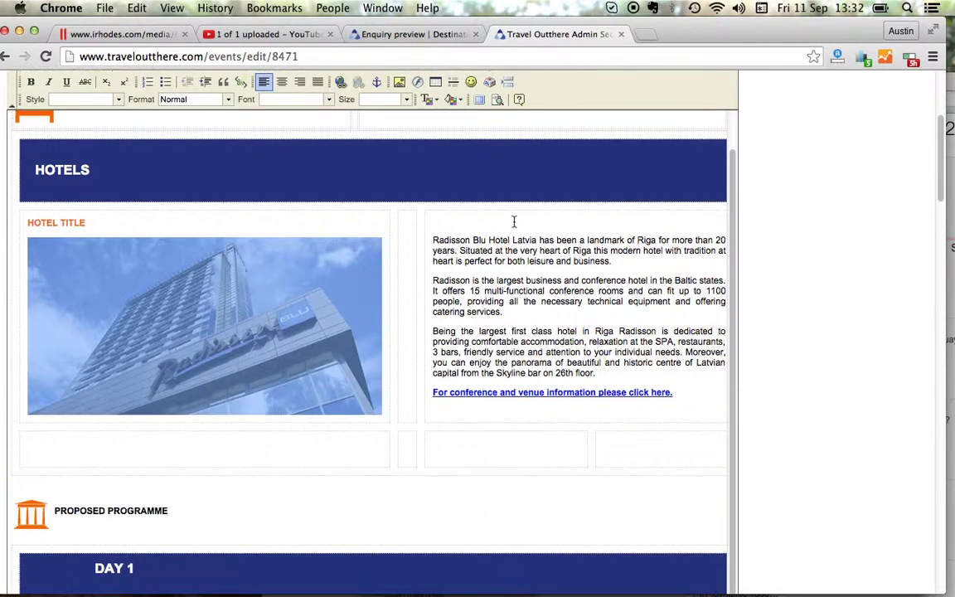
scroll(460, 250, down, 3)
scroll(475, 221, down, 2)
scroll(475, 221, down, 2)
scroll(475, 222, down, 1)
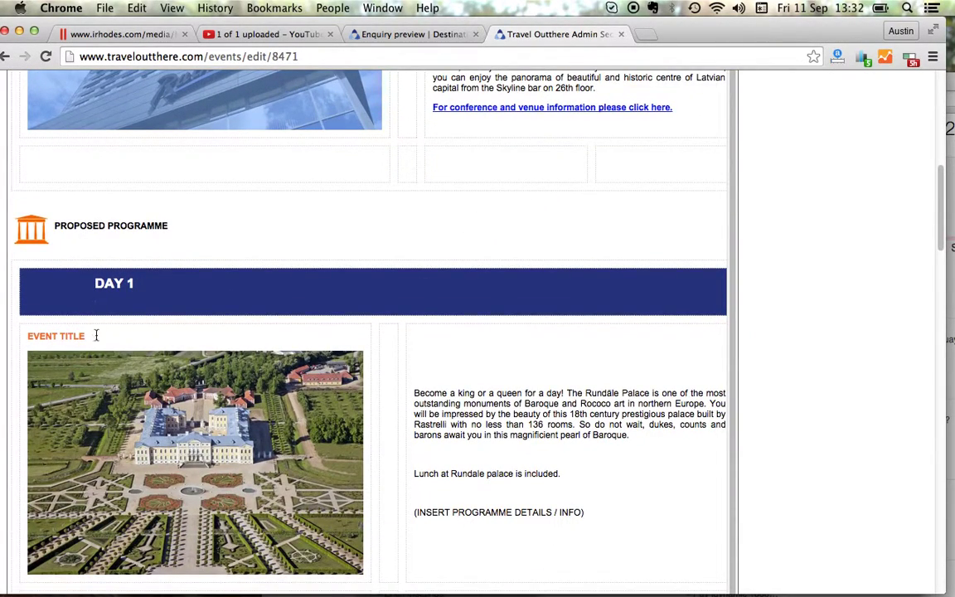
scroll(91, 341, down, 3)
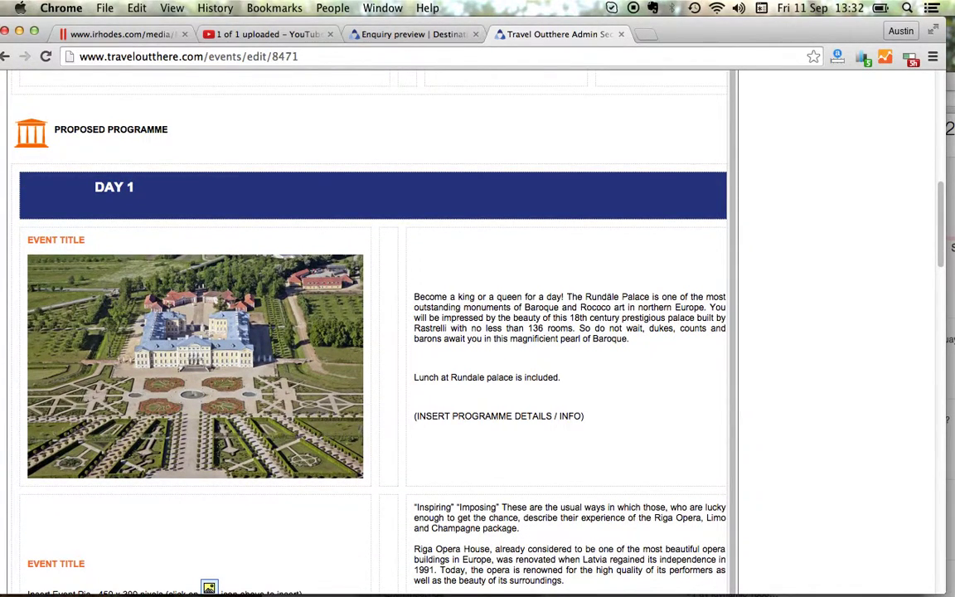
scroll(100, 315, down, 1)
click(142, 317)
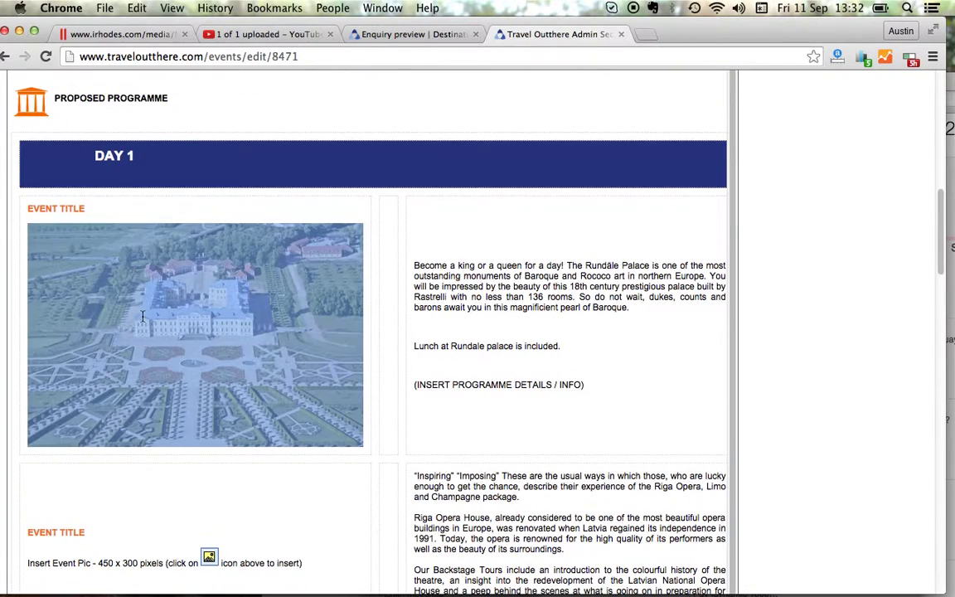
scroll(143, 316, down, 1)
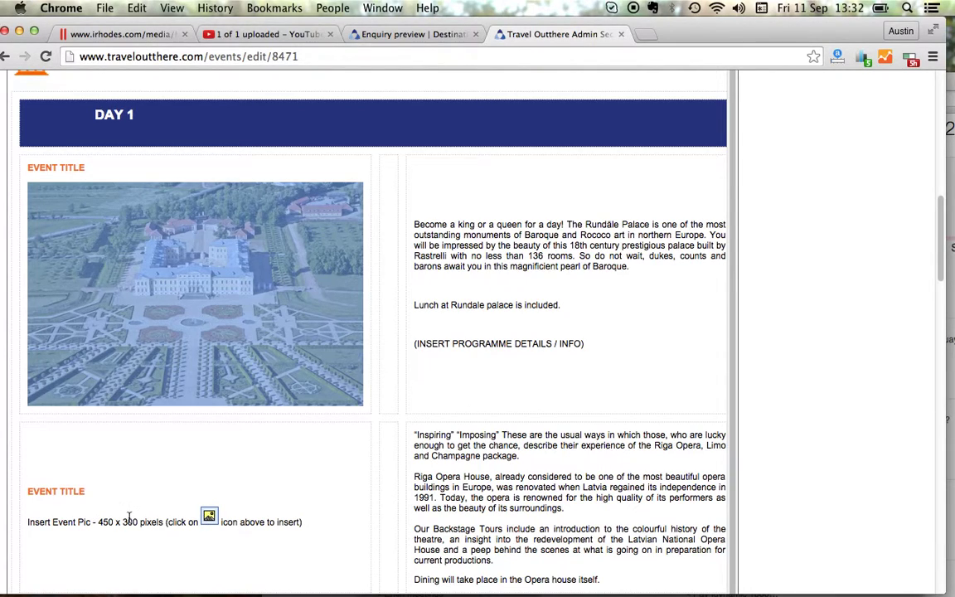
drag(98, 522, 161, 526)
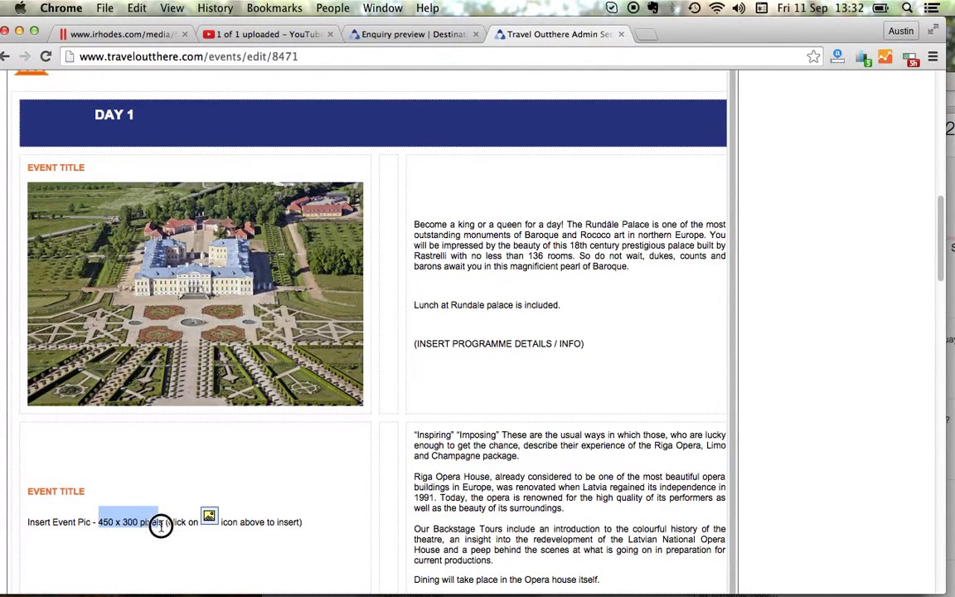
scroll(153, 529, up, 1)
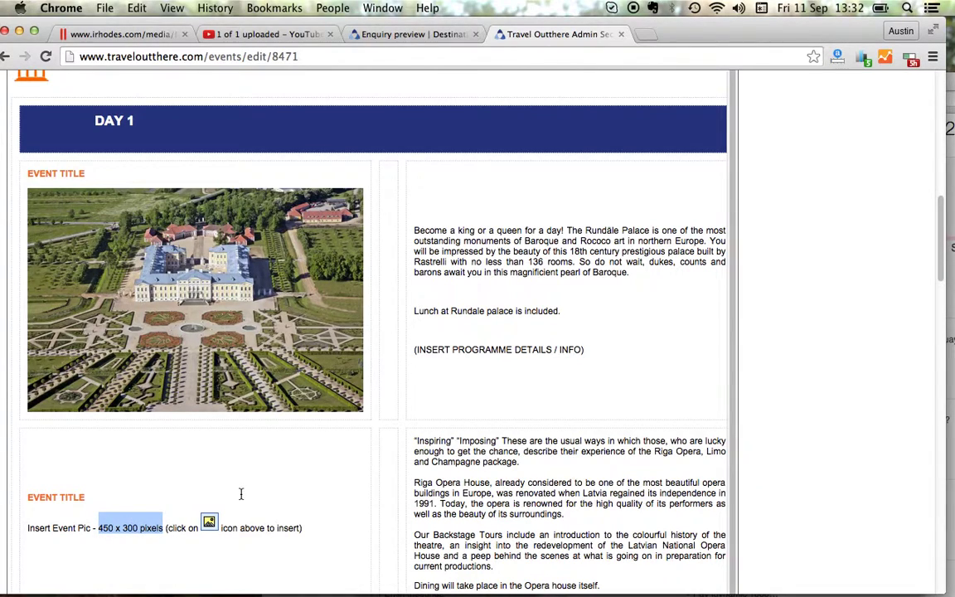
scroll(241, 494, up, 15)
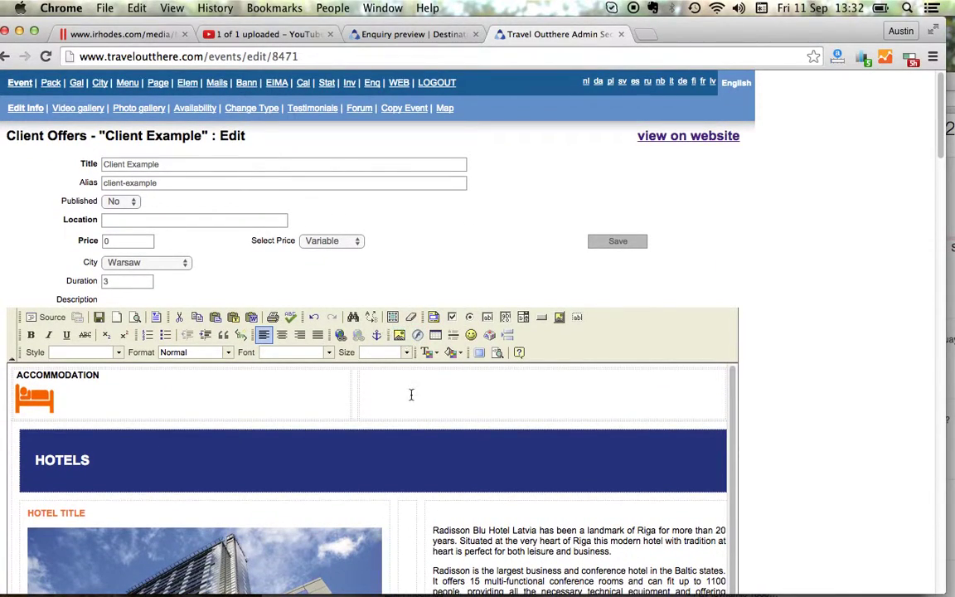
scroll(411, 393, down, 5)
scroll(464, 377, down, 3)
scroll(492, 367, down, 2)
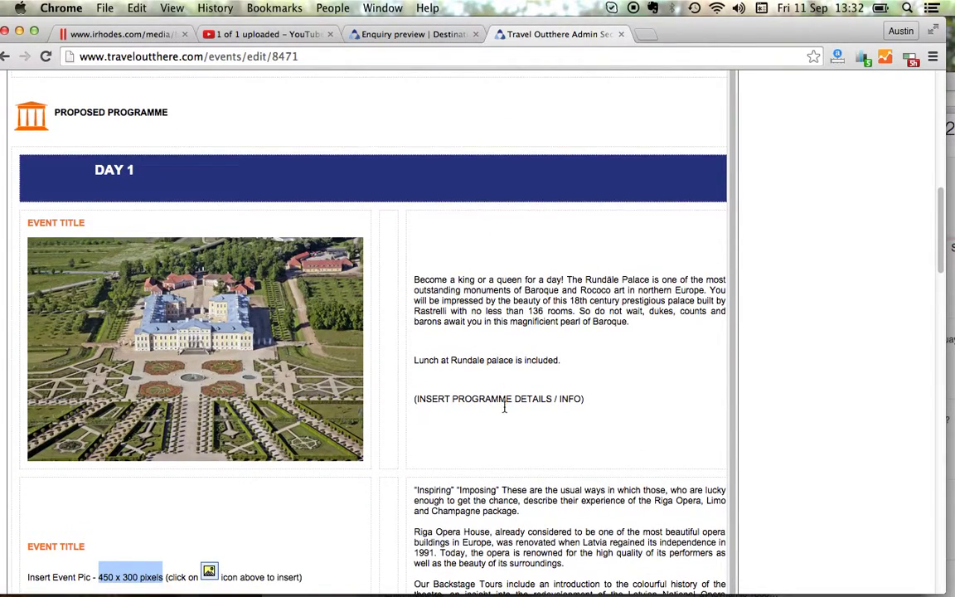
drag(504, 407, 414, 290)
scroll(184, 404, down, 4)
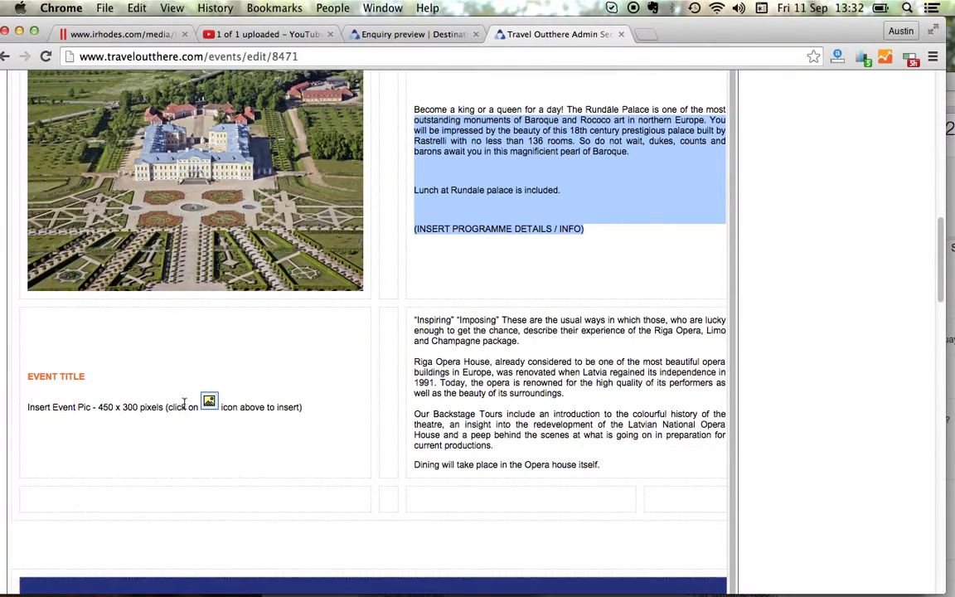
scroll(355, 396, down, 5)
scroll(174, 262, down, 2)
- Review the Budget and Future Collaboration sections and select the signature line
scroll(176, 310, down, 3)
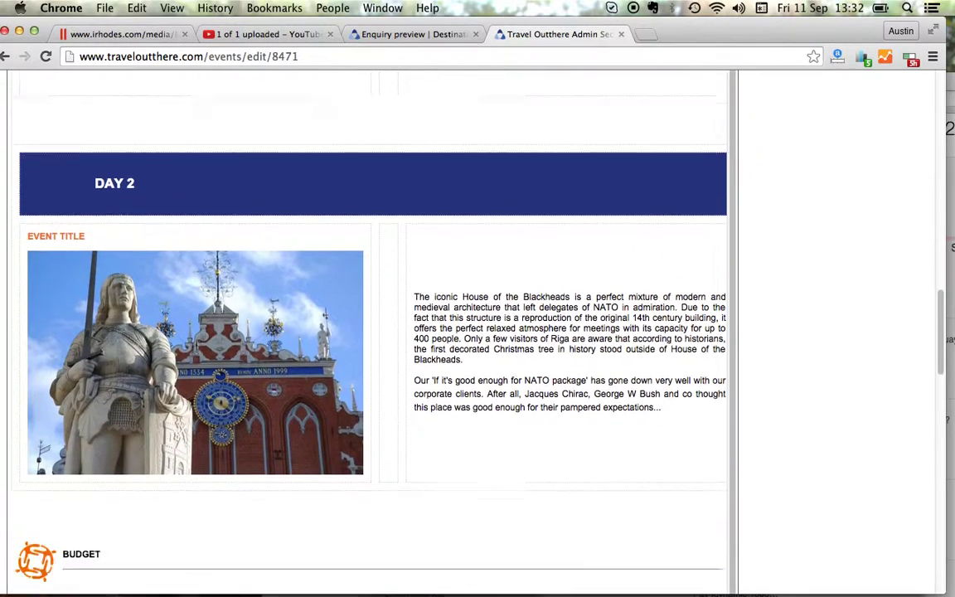
scroll(196, 345, down, 7)
scroll(197, 345, down, 2)
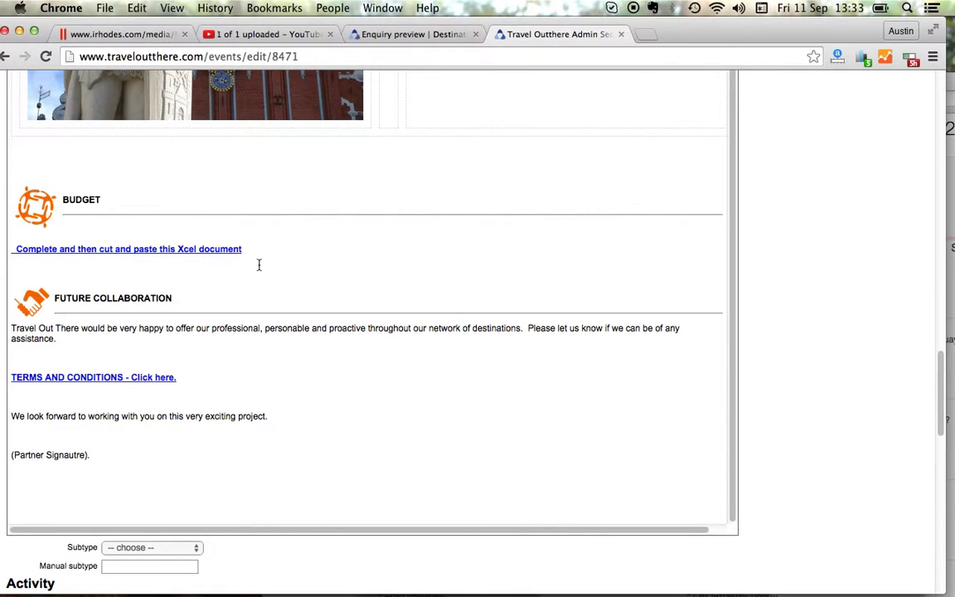
scroll(255, 260, down, 1)
scroll(255, 260, down, 1)
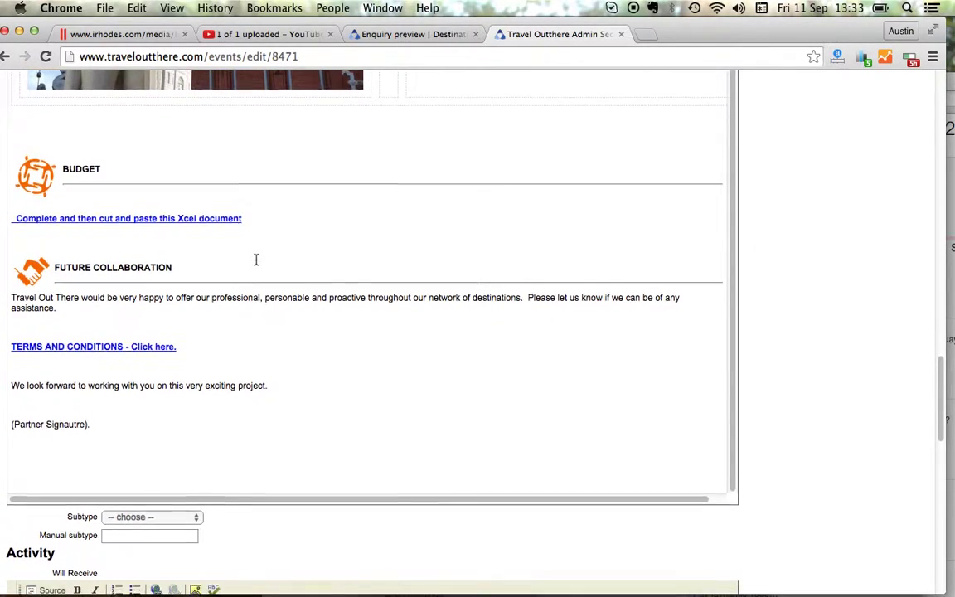
scroll(256, 259, down, 1)
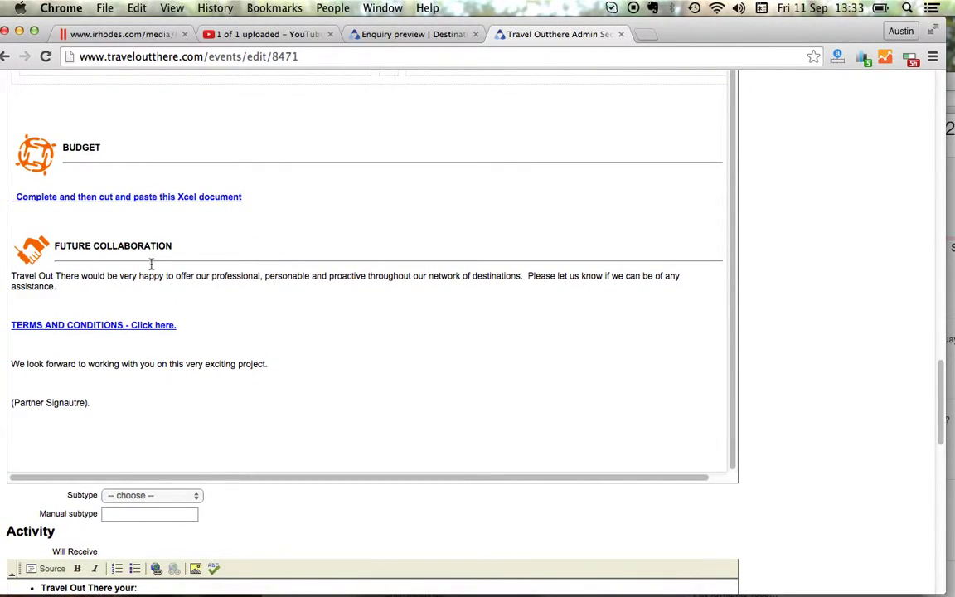
scroll(114, 258, up, 3)
scroll(142, 151, up, 2)
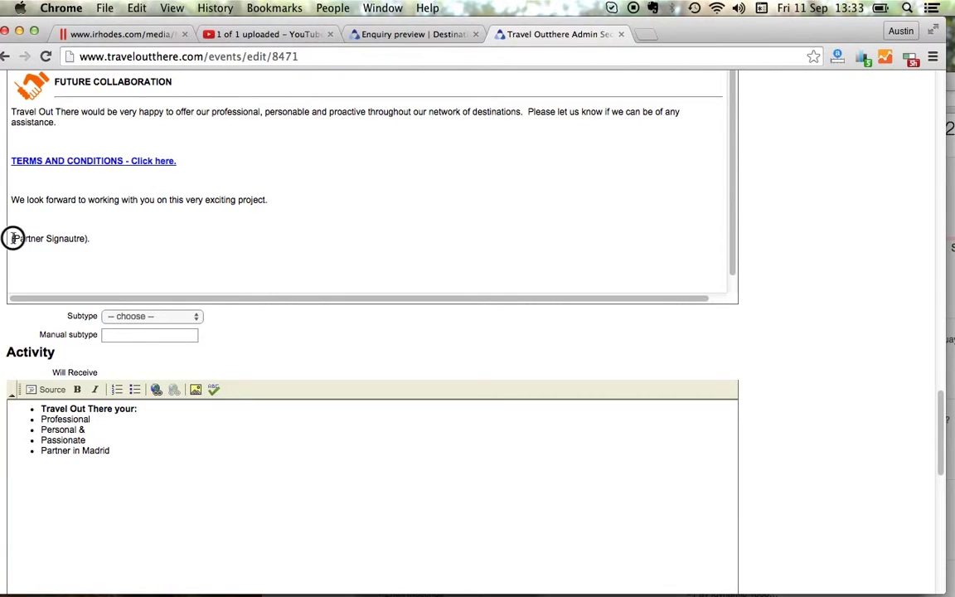
drag(13, 238, 91, 238)
- Scroll to the bottom and save the Client Example offer
scroll(131, 253, down, 1)
scroll(131, 254, down, 3)
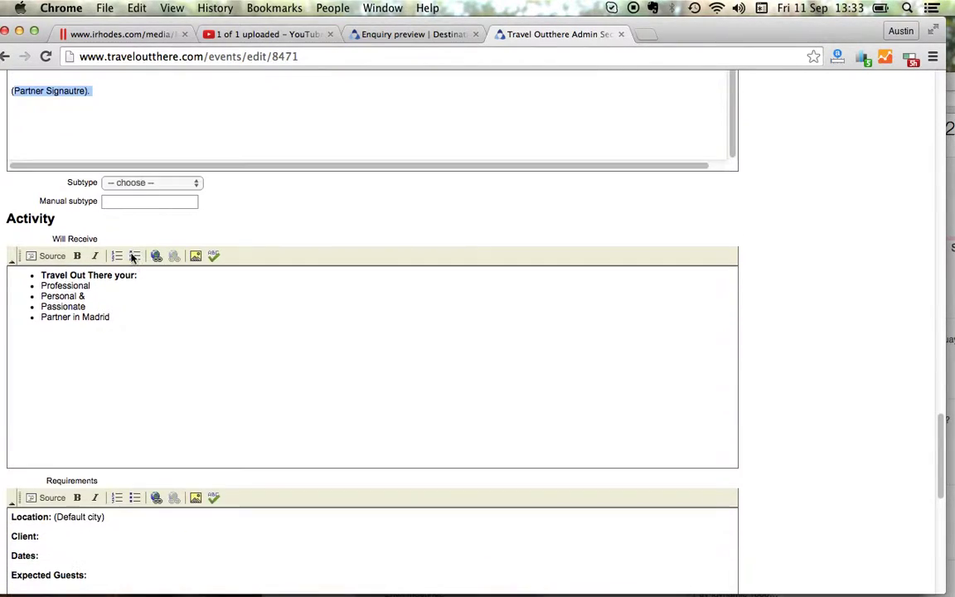
scroll(131, 254, down, 3)
scroll(131, 253, down, 3)
scroll(77, 480, down, 6)
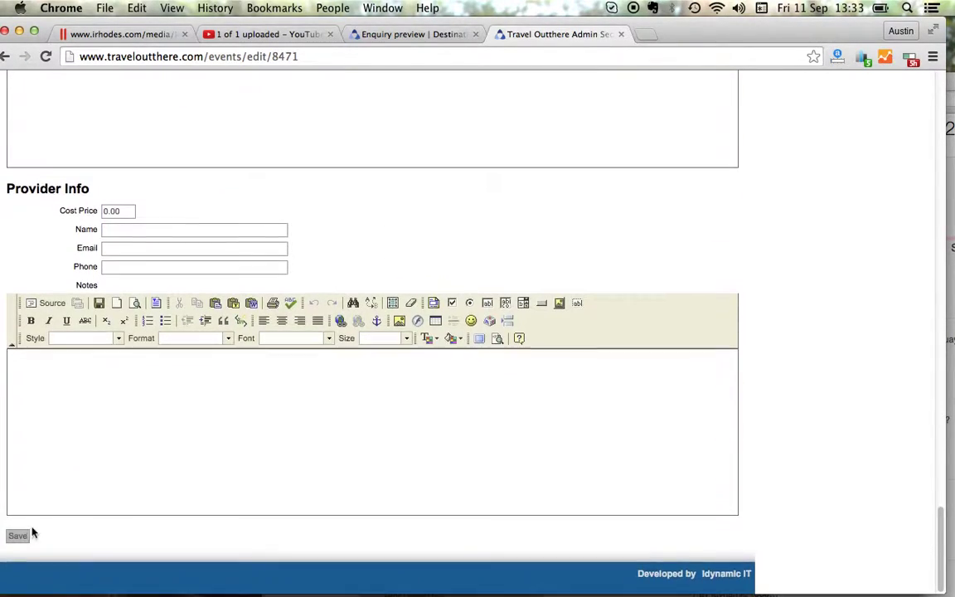
click(17, 532)
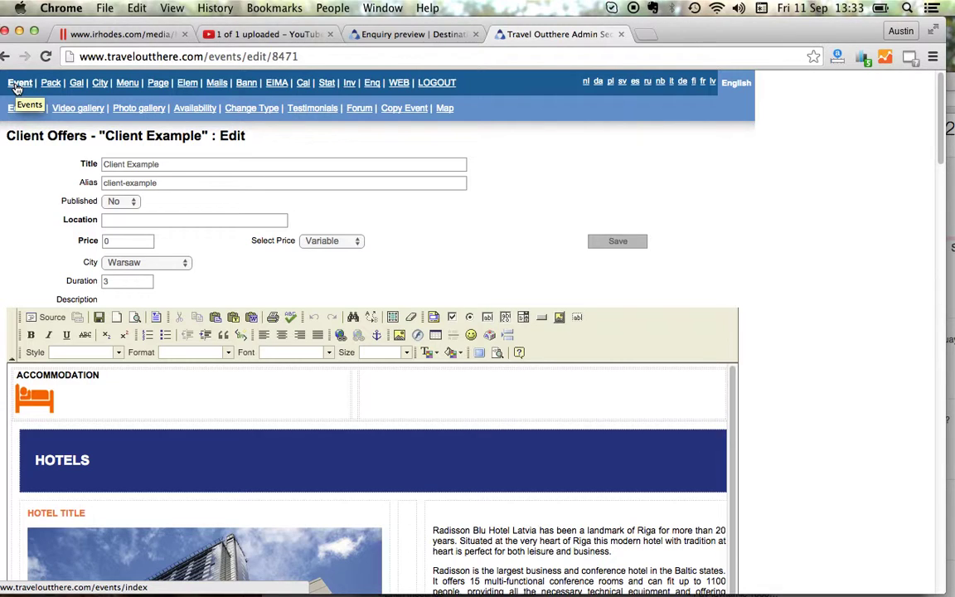
- Filter events to published Day Time Activities and open Bobsleigh in Riga for editing
click(16, 87)
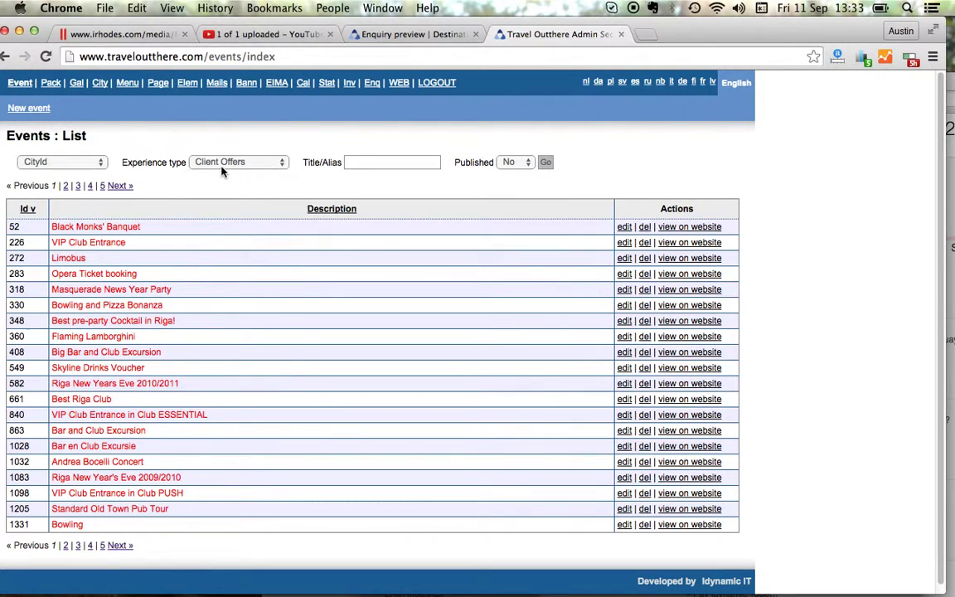
click(202, 158)
click(214, 85)
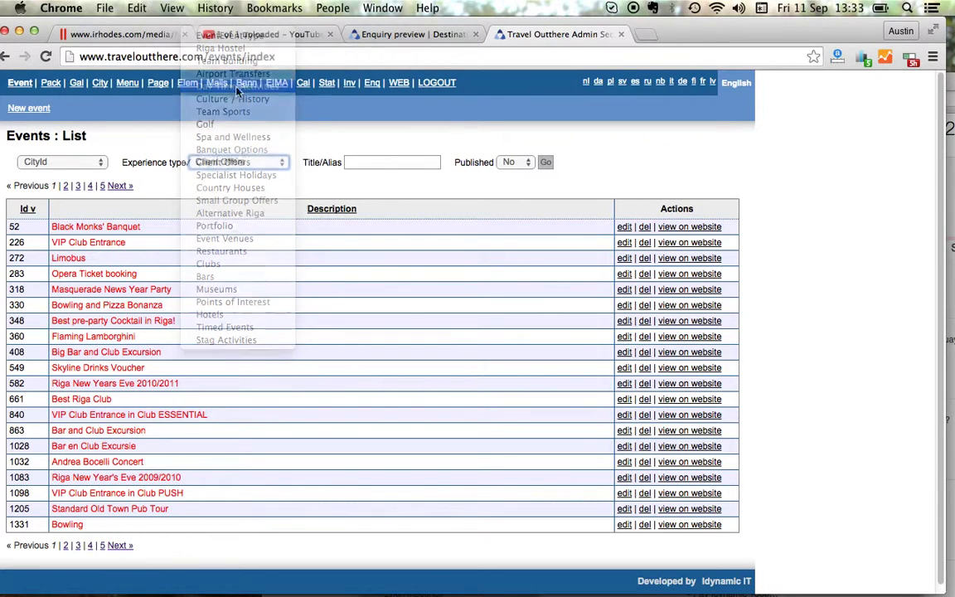
click(546, 162)
click(507, 162)
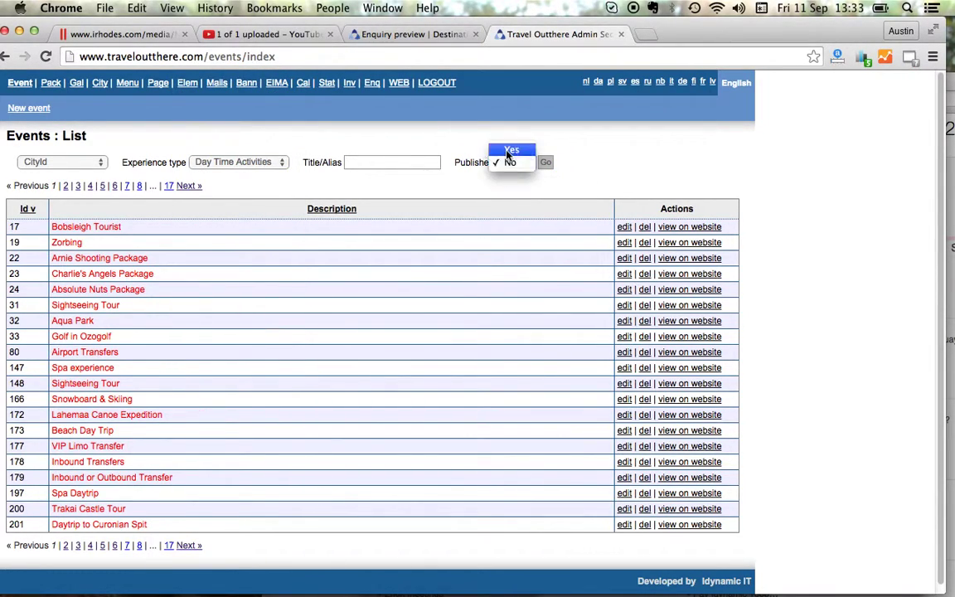
click(545, 162)
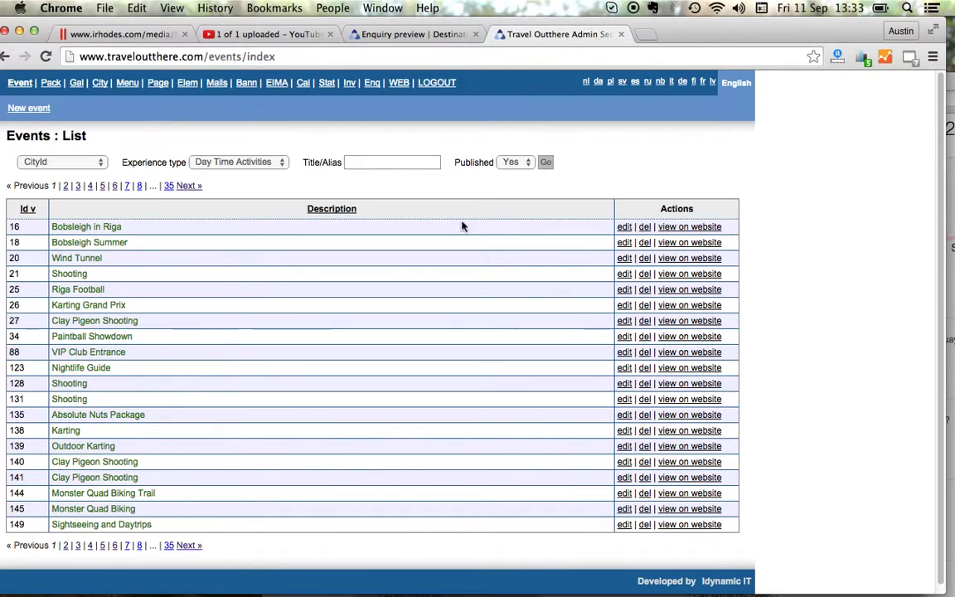
click(623, 227)
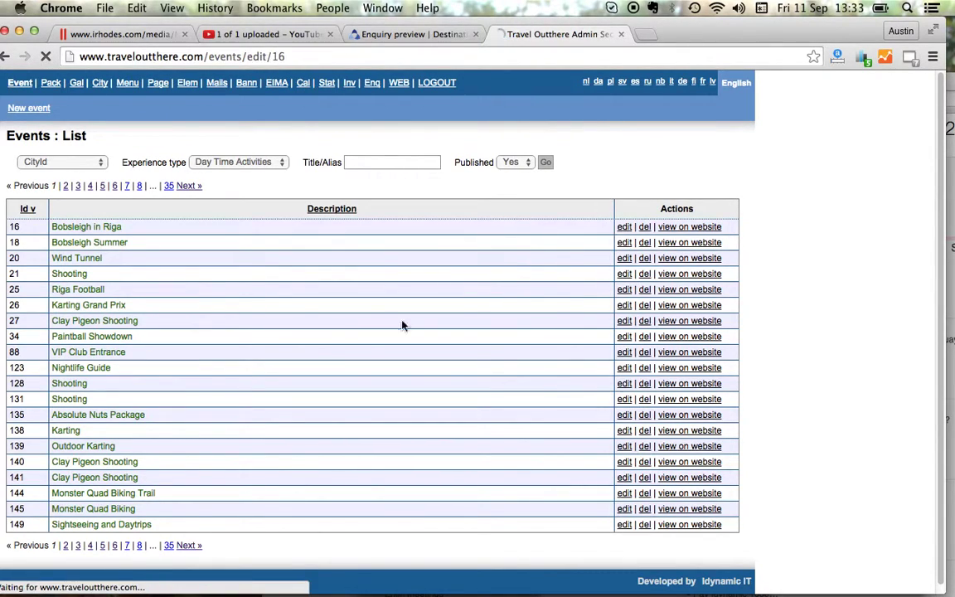
- Review the Bobsleigh in Riga form down to the Provider Info cost price and name fields
scroll(345, 384, down, 5)
scroll(208, 388, down, 10)
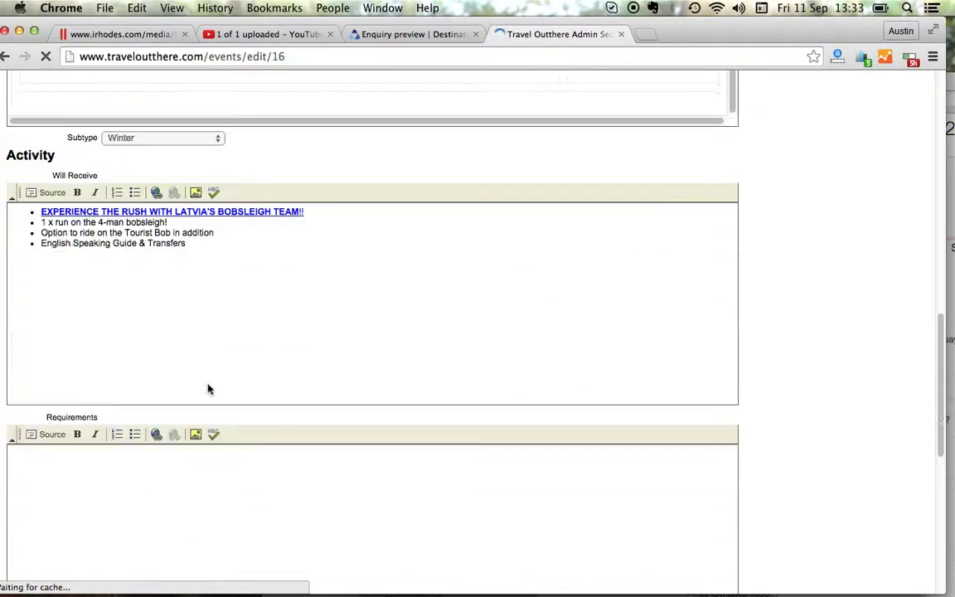
scroll(199, 365, down, 10)
scroll(194, 341, up, 5)
scroll(160, 321, up, 2)
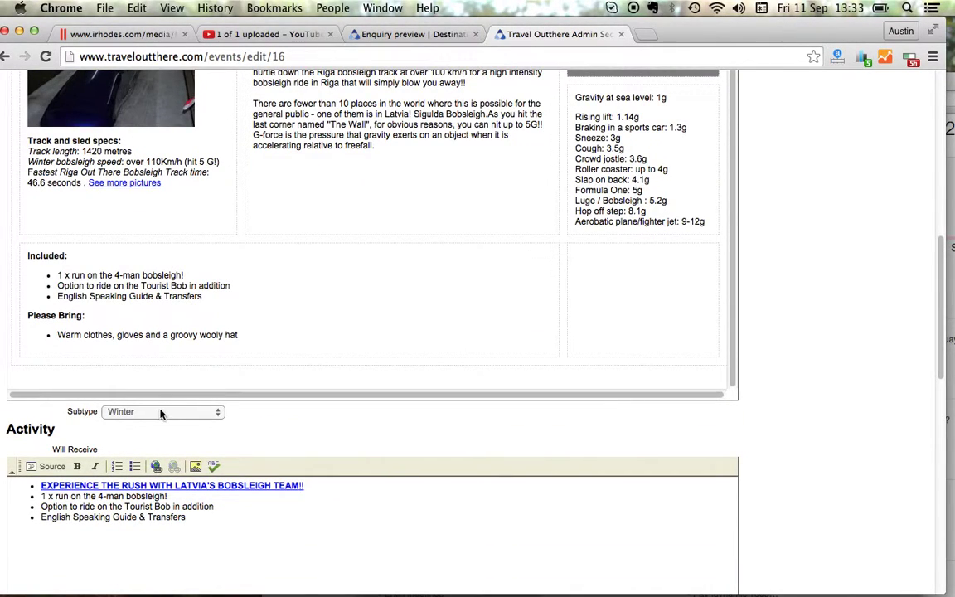
scroll(161, 413, down, 5)
scroll(161, 413, down, 5)
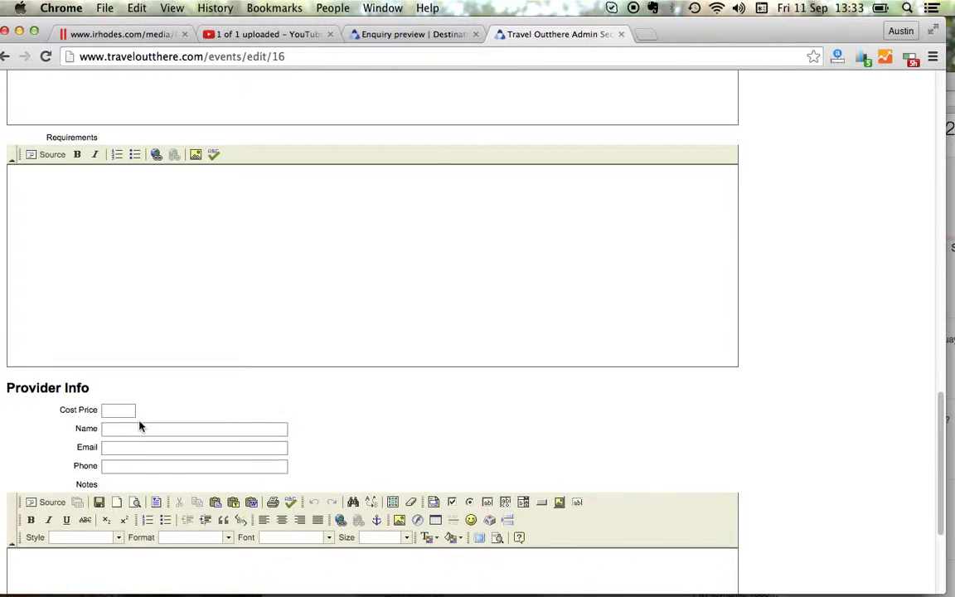
scroll(139, 426, down, 1)
click(116, 383)
click(113, 400)
click(116, 382)
- Save Bobsleigh in Riga and return to the Warsaw enquiry preview
scroll(116, 402, down, 3)
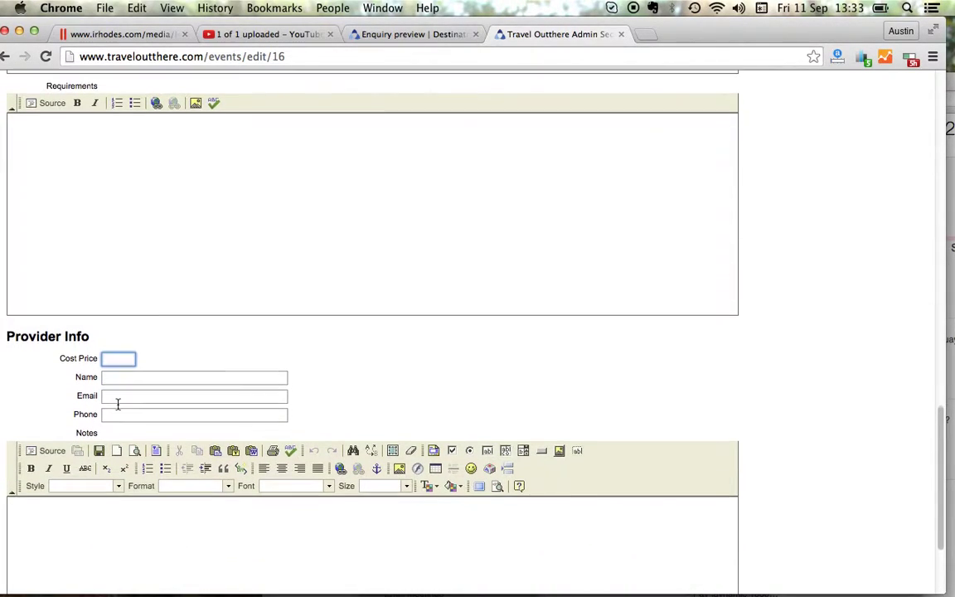
scroll(117, 404, down, 5)
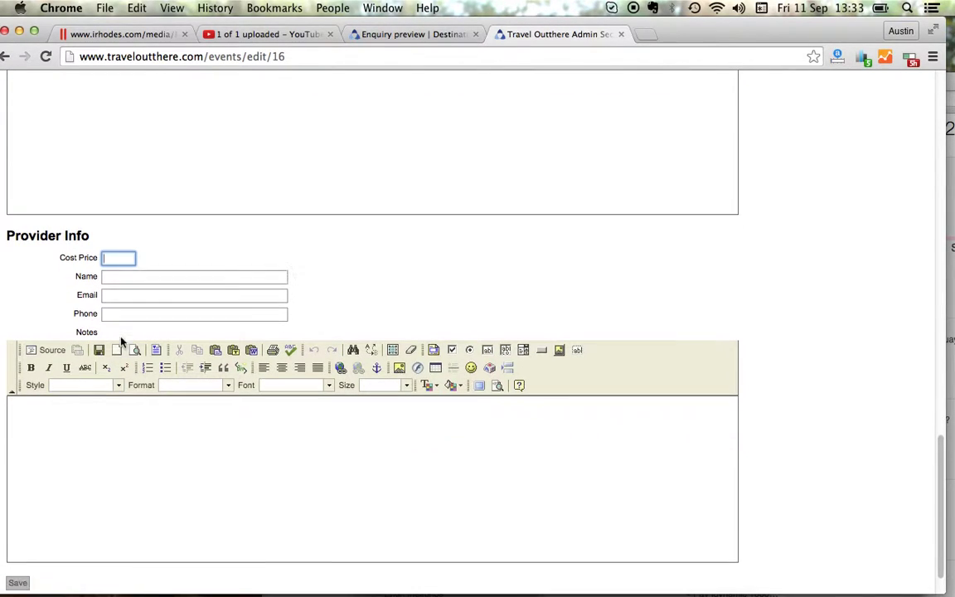
scroll(123, 336, down, 1)
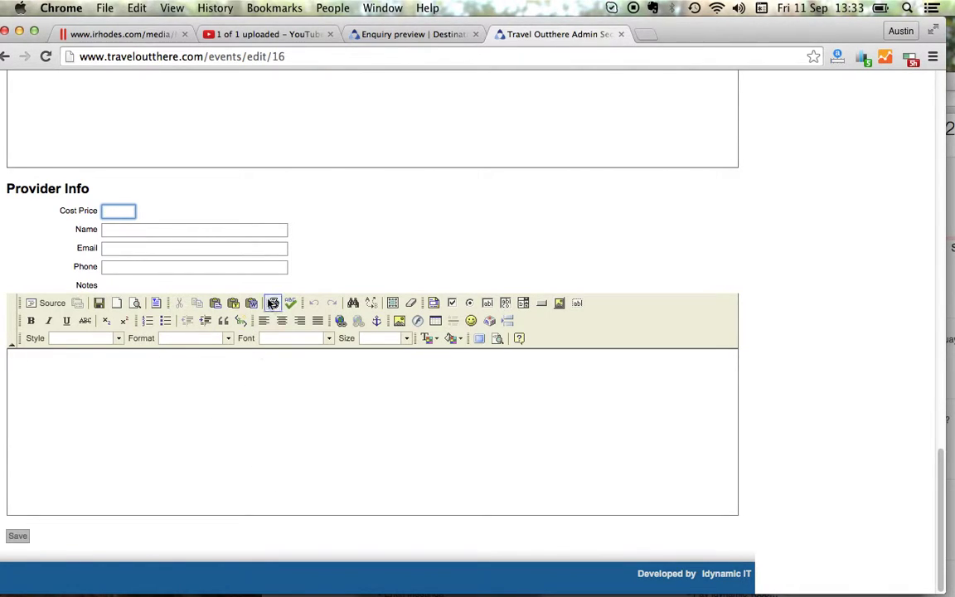
scroll(179, 353, up, 1)
click(18, 538)
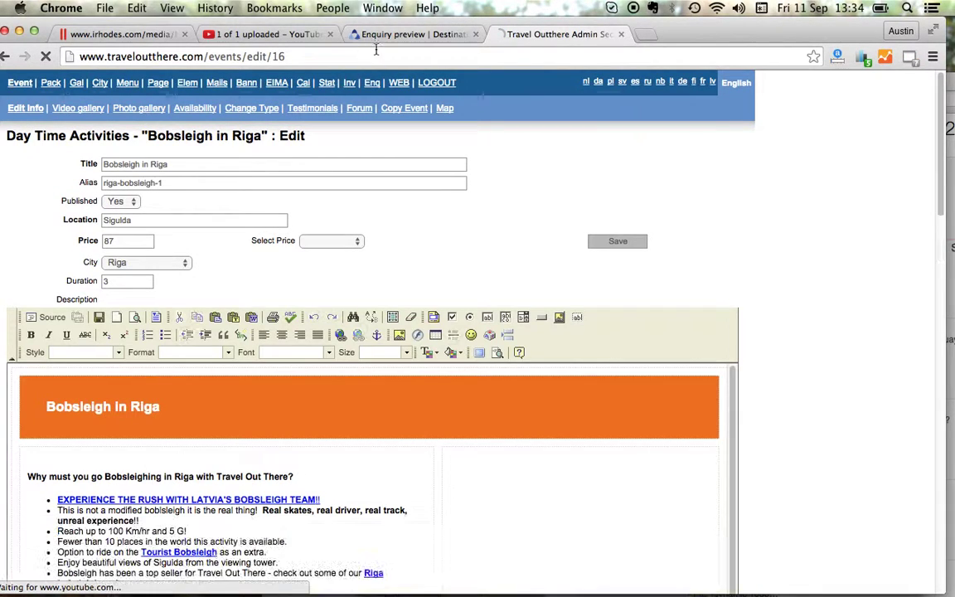
click(375, 35)
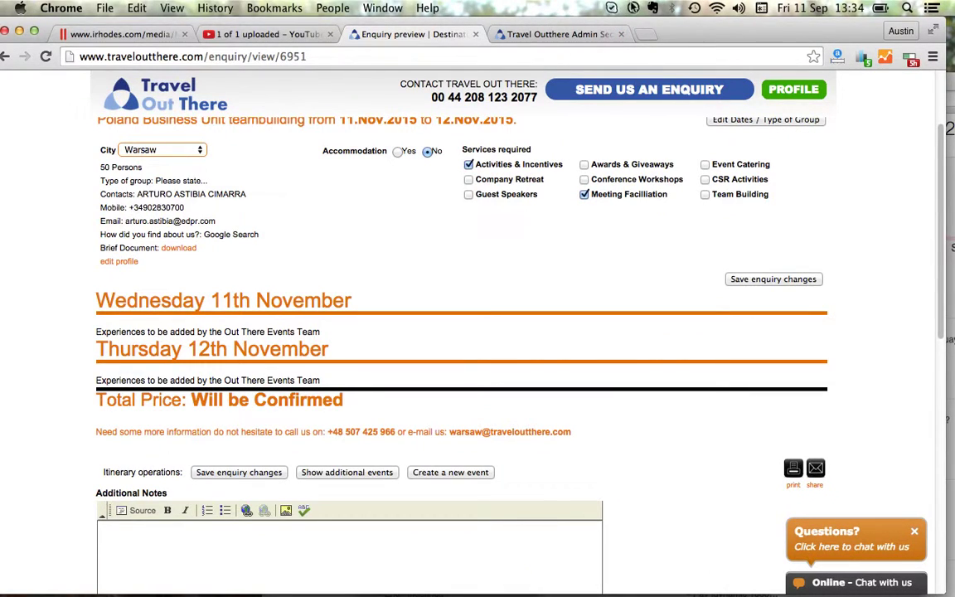